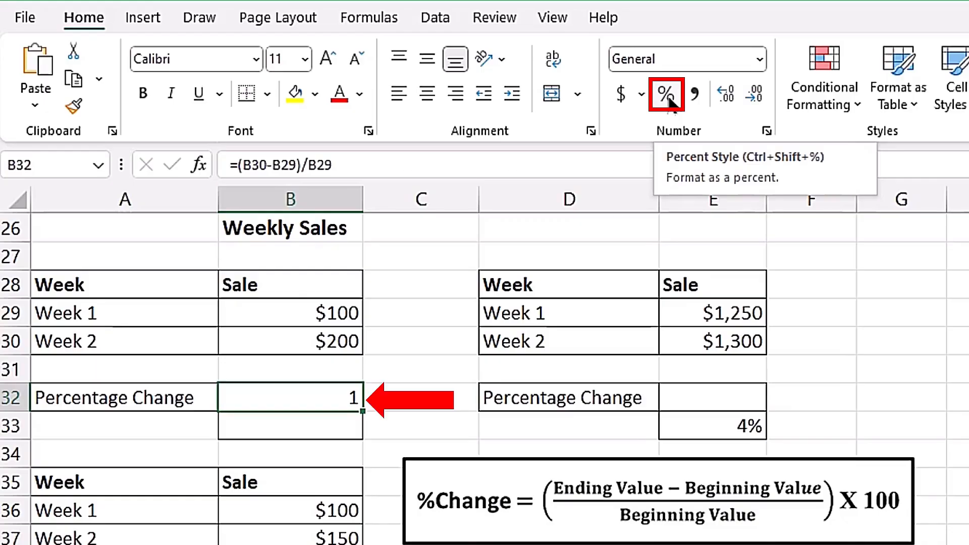
Format the percentage change result in cell B32 as a percentage.
{"action": "left_click", "coordinate": [666, 95]}
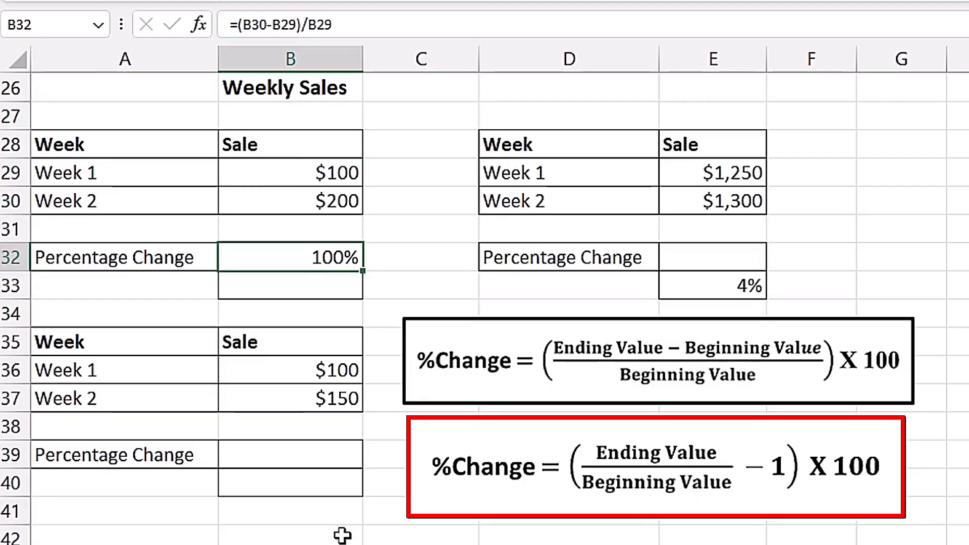
Calculate the percentage change in B33 with the formula =B30/B29-1 and format it as a percentage.
{"action": "left_click", "coordinate": [327, 289]}
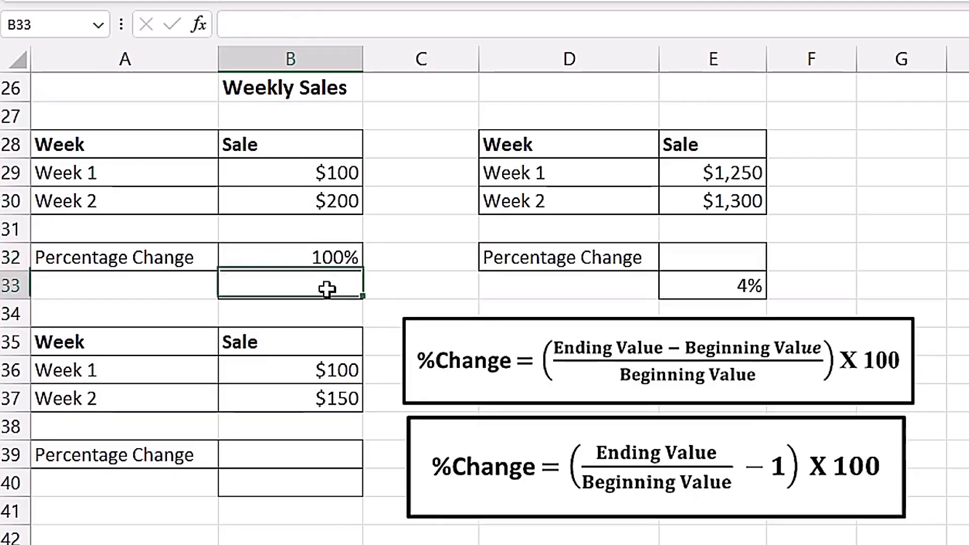
{"action": "type", "text": "="}
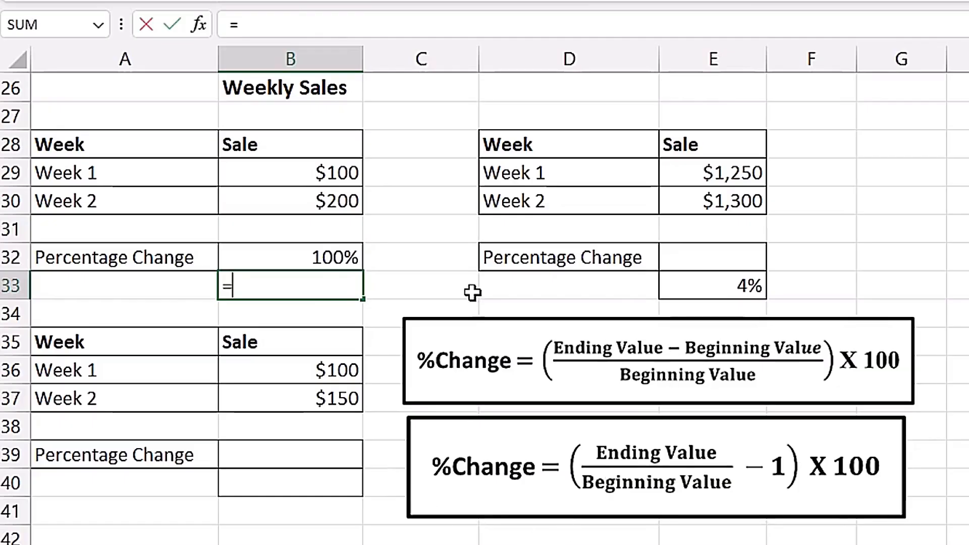
{"action": "left_click", "coordinate": [308, 206]}
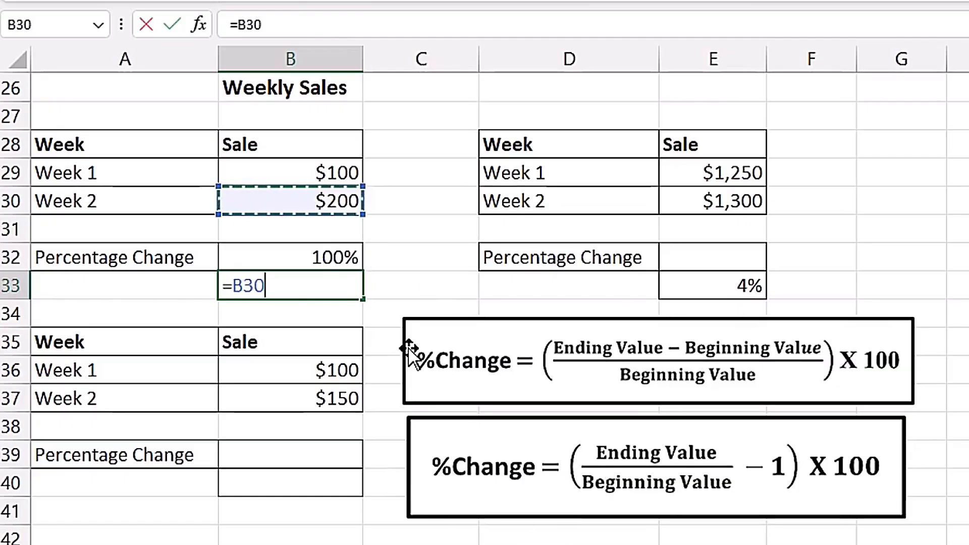
{"action": "type", "text": "/"}
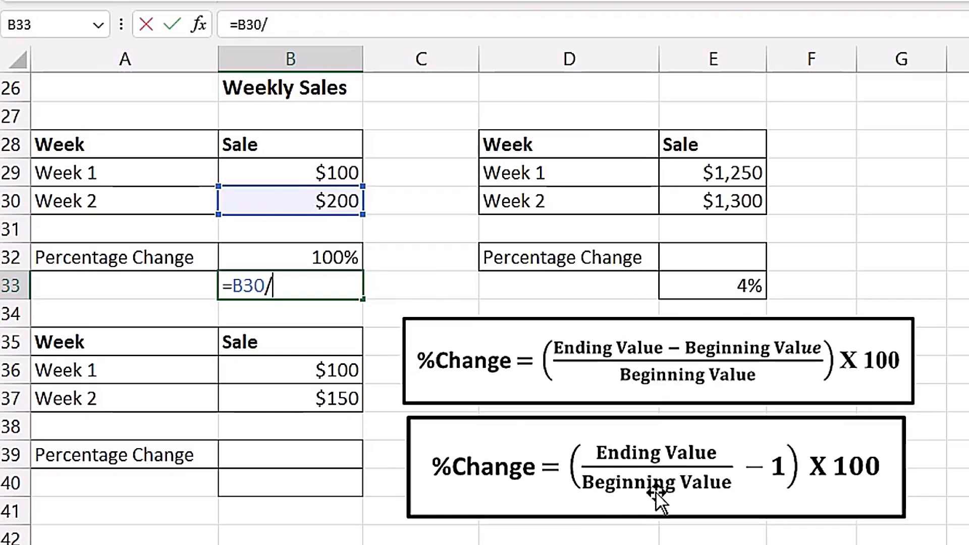
{"action": "left_click", "coordinate": [320, 171]}
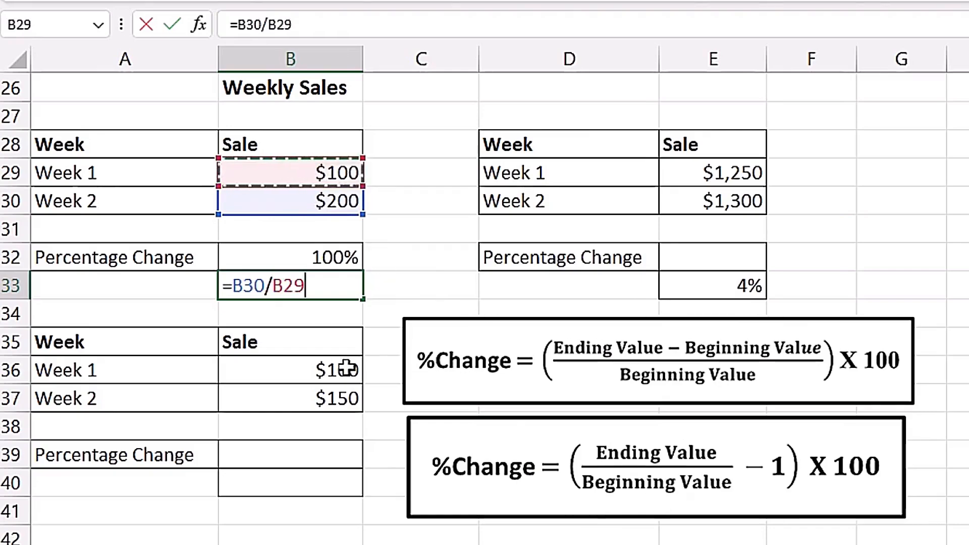
{"action": "type", "text": "-1"}
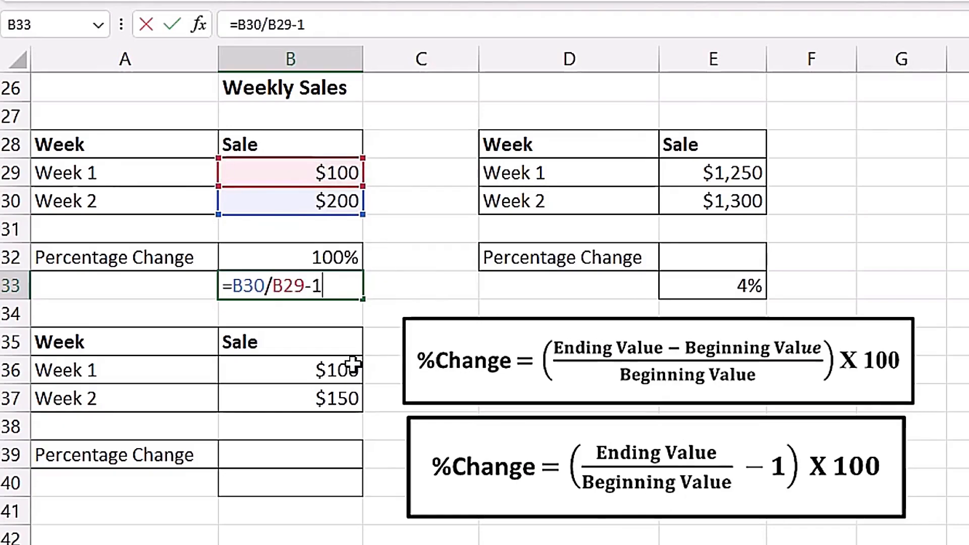
{"action": "key", "text": "ctrl+Return"}
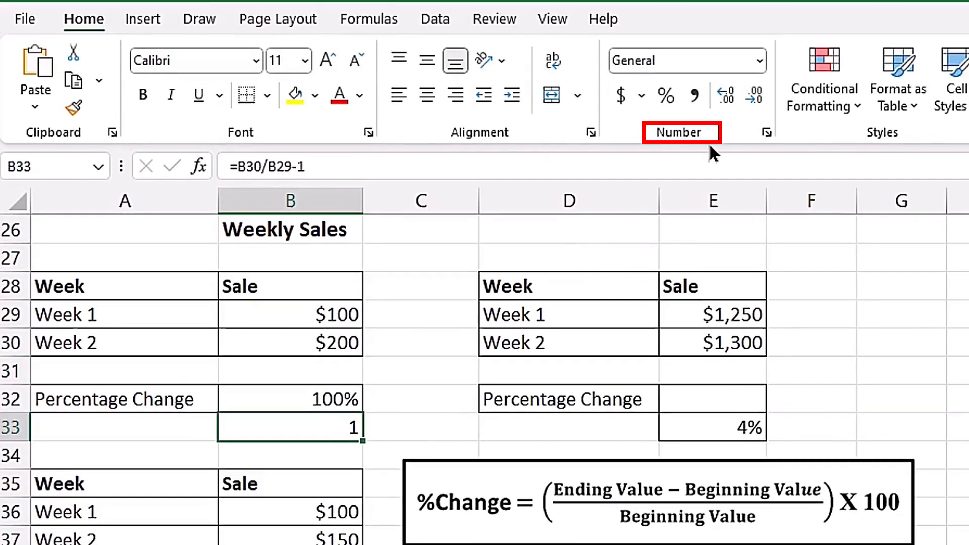
{"action": "left_click", "coordinate": [665, 96]}
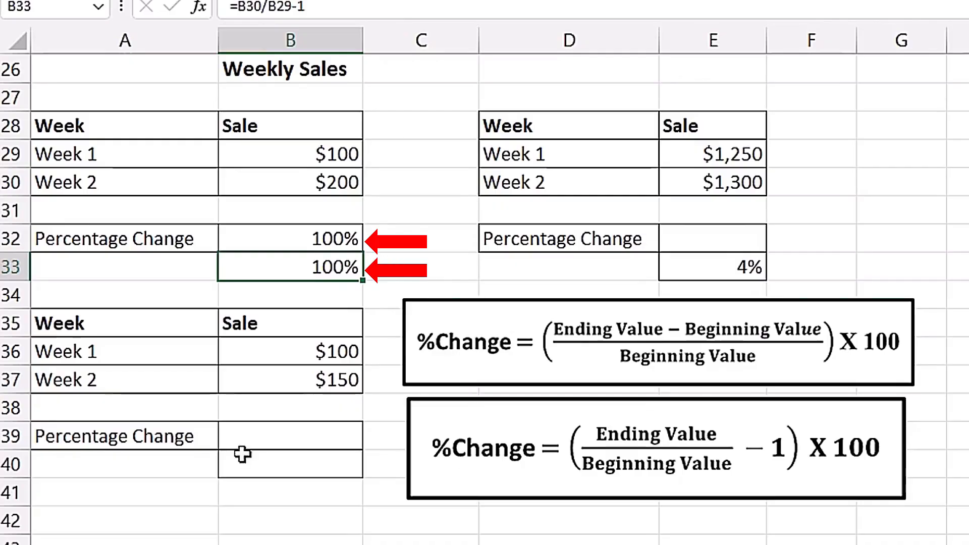
Calculate the second table's percentage change in B39 with =(B37-B36)/B36 and format it as a percentage.
{"action": "left_click", "coordinate": [285, 439]}
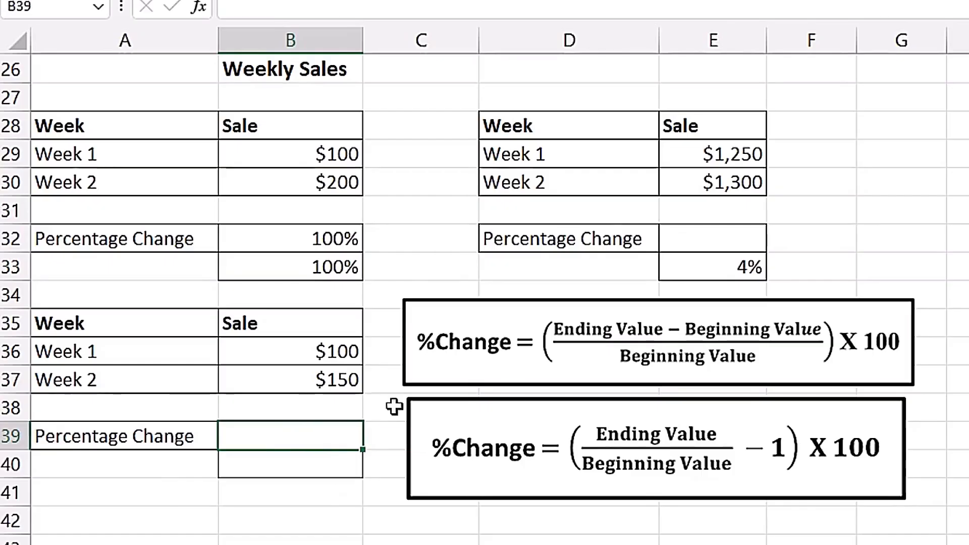
{"action": "type", "text": "=("}
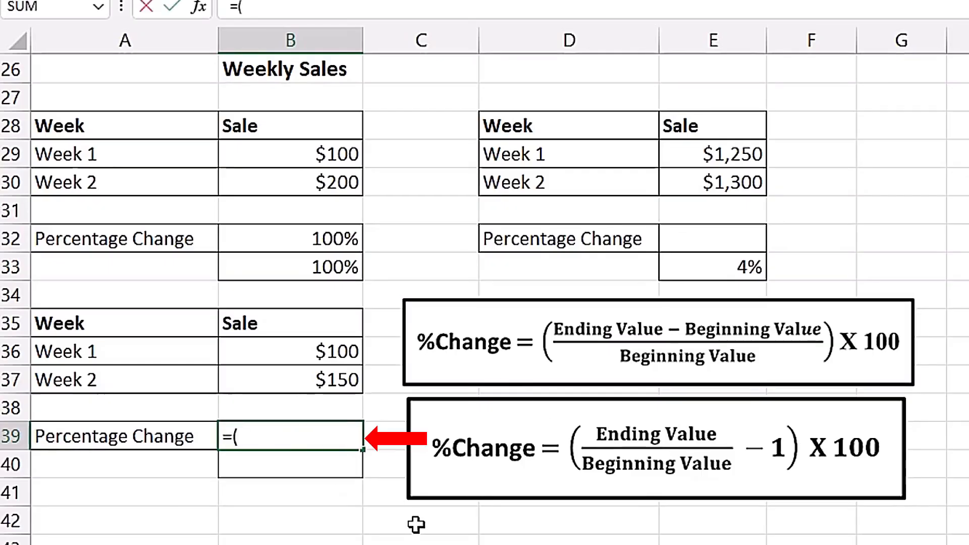
{"action": "left_click", "coordinate": [314, 383]}
{"action": "type", "text": "-"}
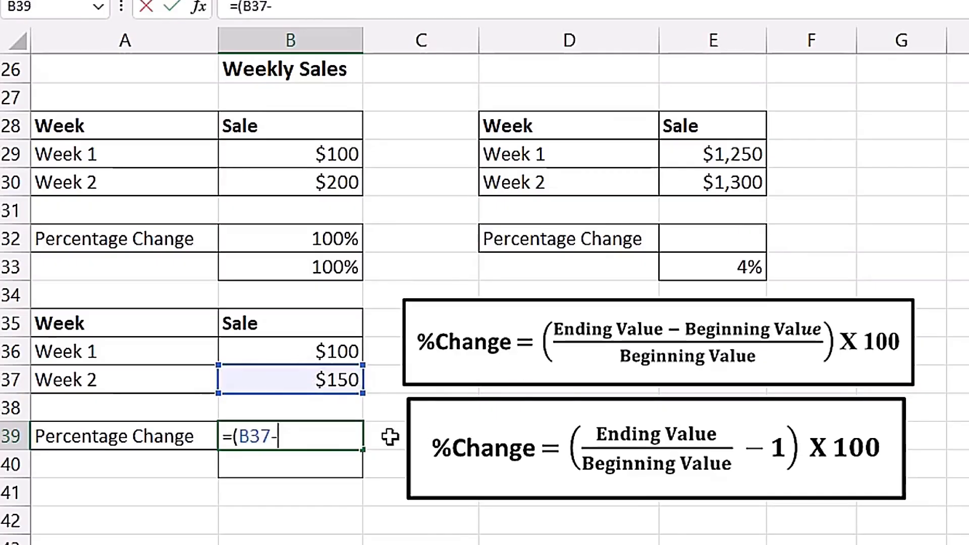
{"action": "left_click", "coordinate": [311, 355]}
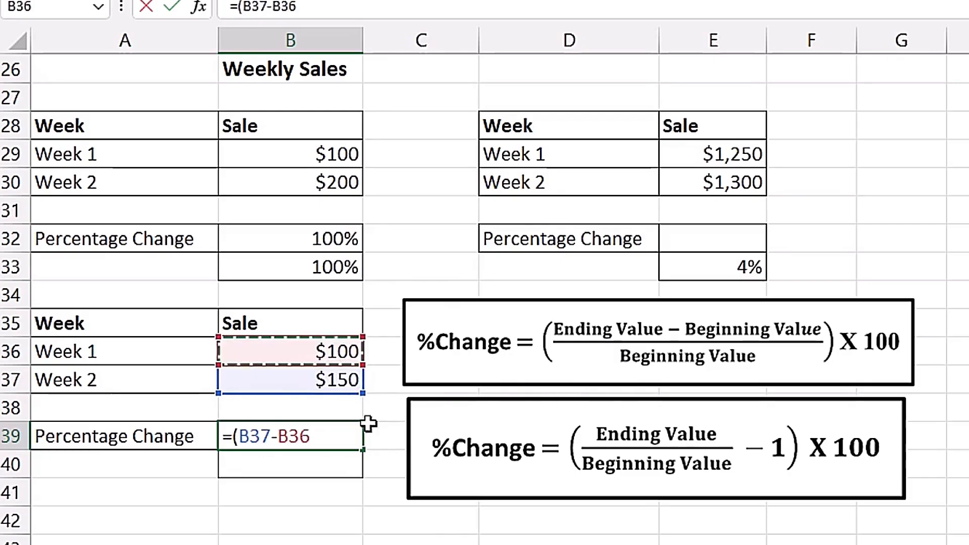
{"action": "type", "text": ")/"}
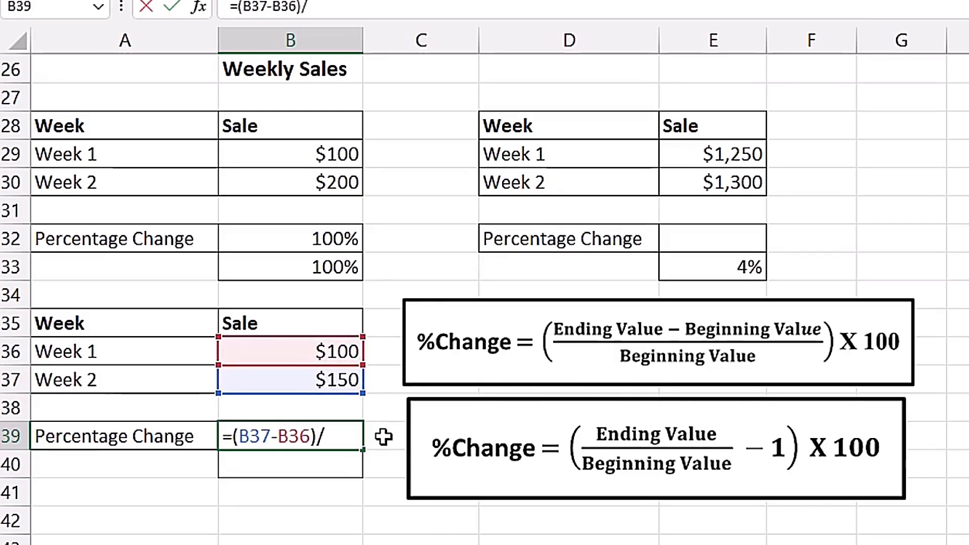
{"action": "left_click", "coordinate": [317, 349]}
{"action": "key", "text": "ctrl+Return"}
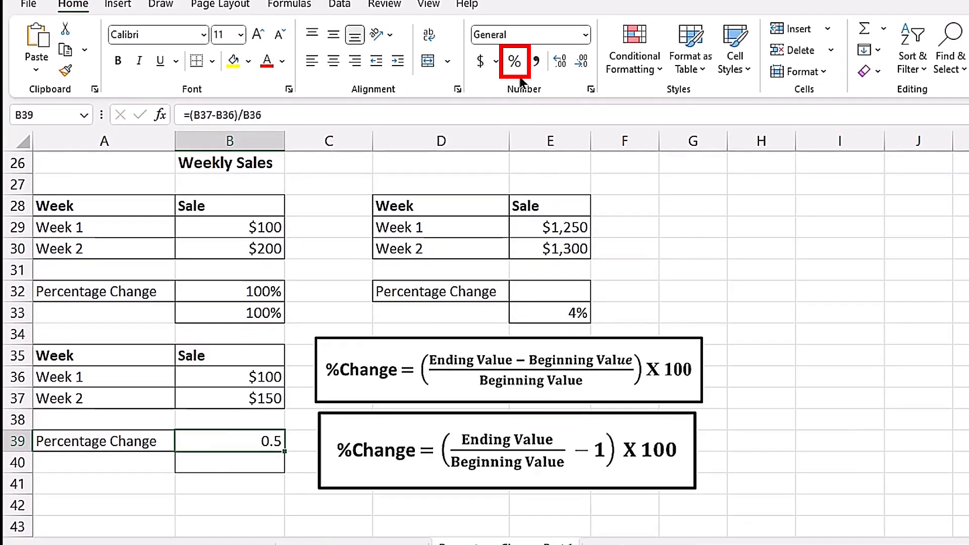
{"action": "left_click", "coordinate": [514, 63]}
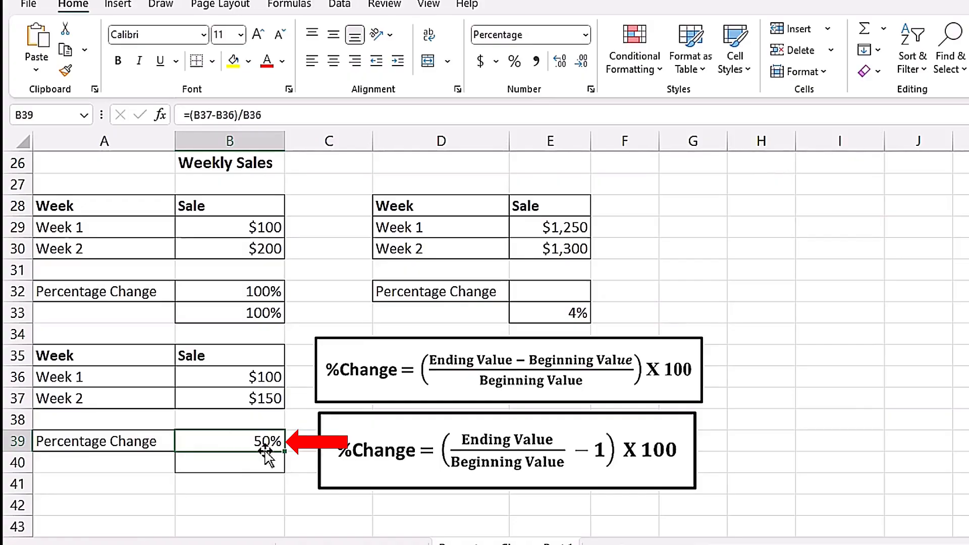
Enter the alternative formula =B37/B36-1 in B40 and format the cell as a percentage.
{"action": "left_click", "coordinate": [230, 463]}
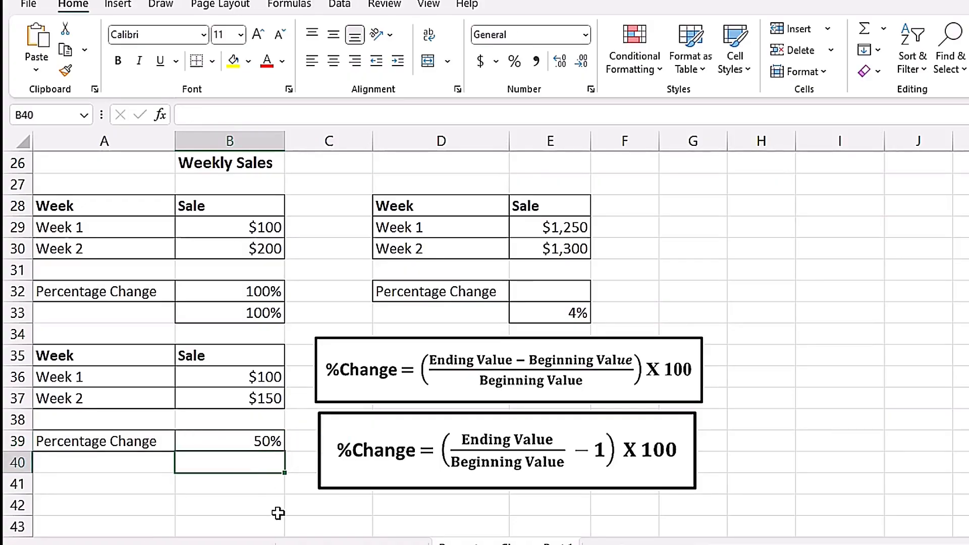
{"action": "type", "text": "="}
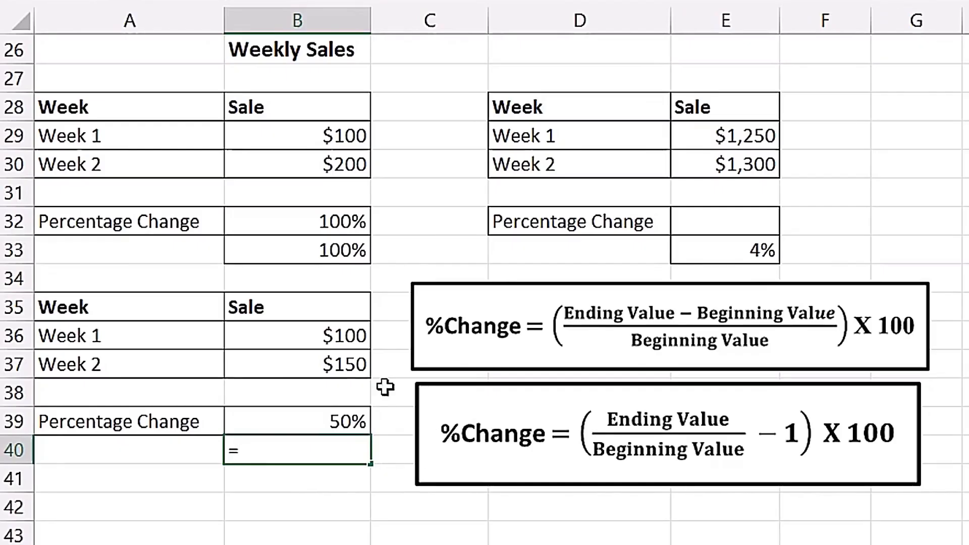
{"action": "left_click", "coordinate": [333, 364]}
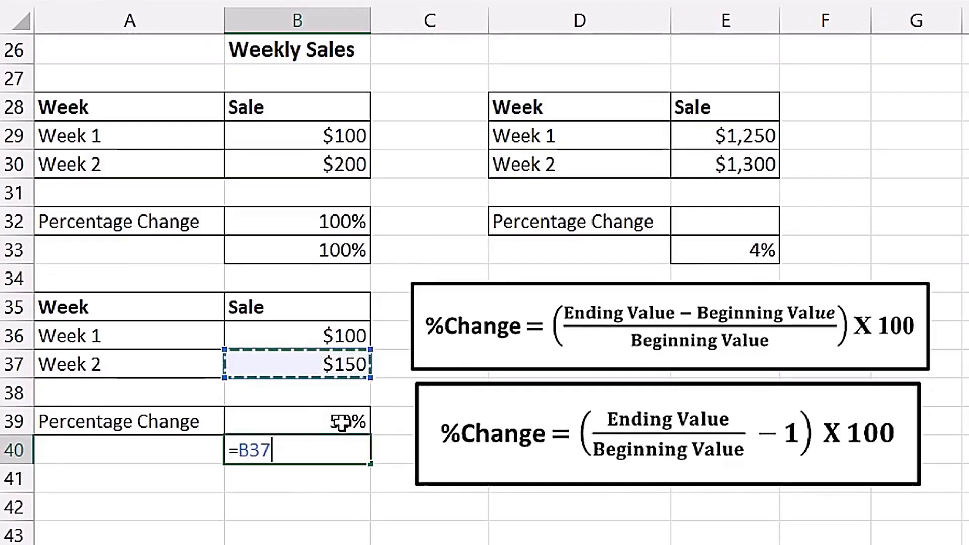
{"action": "type", "text": "/"}
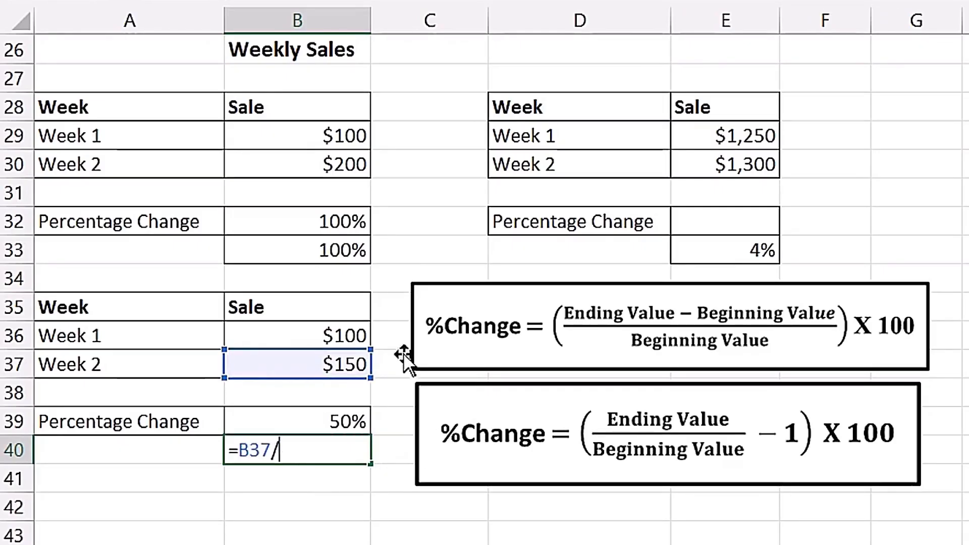
{"action": "left_click", "coordinate": [323, 335]}
{"action": "type", "text": "-1"}
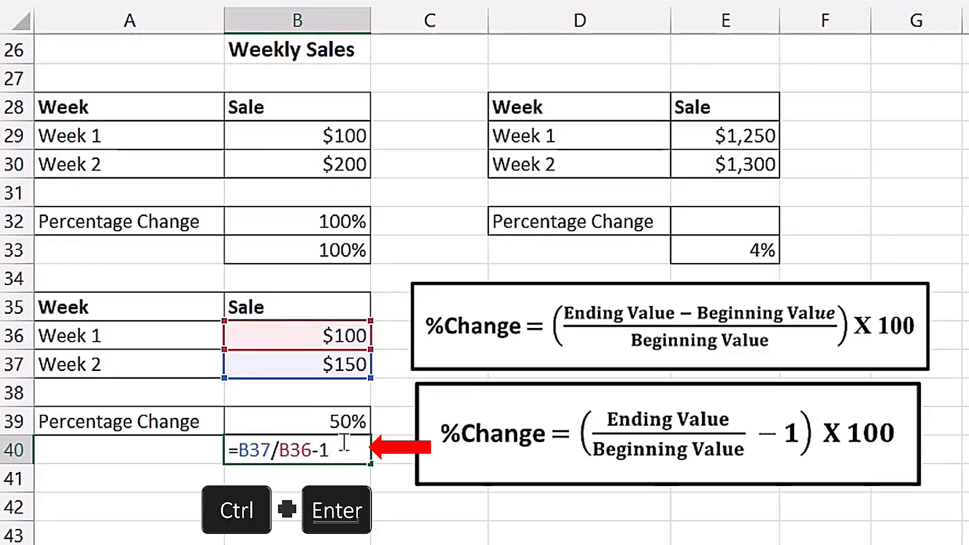
{"action": "key", "text": "ctrl+Return"}
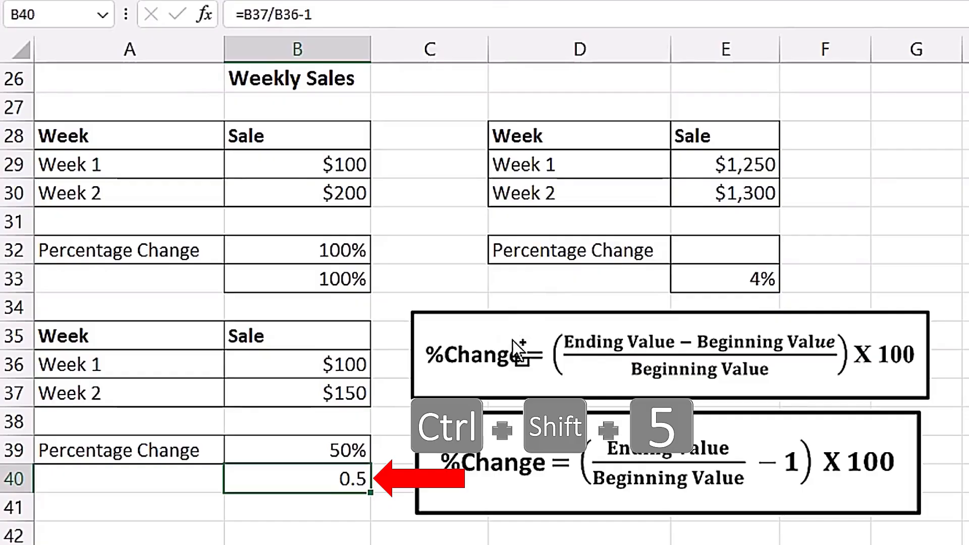
{"action": "key", "text": "ctrl+shift+5"}
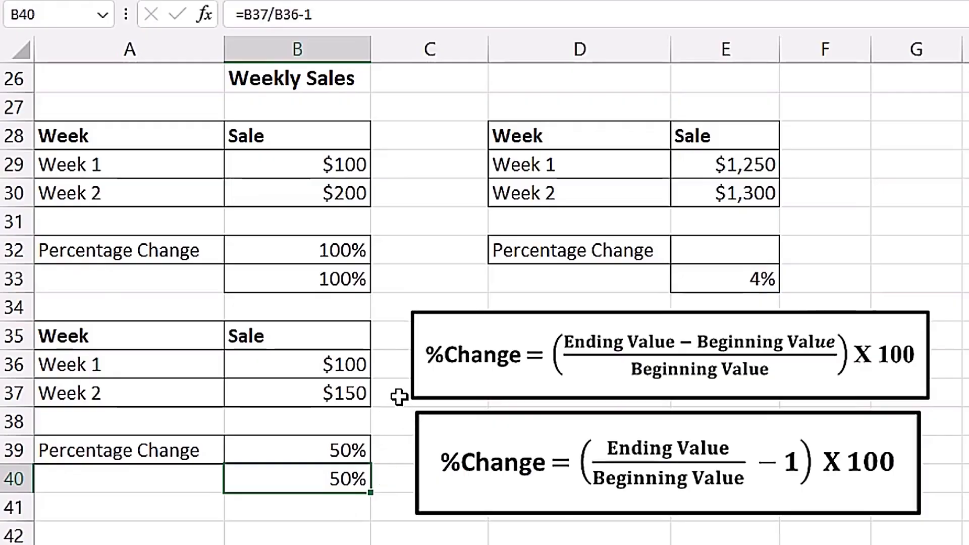
Check the existing formula in E33, and enter =E30/E29-1 in E32 with percentage formatting.
{"action": "double_click", "coordinate": [713, 279]}
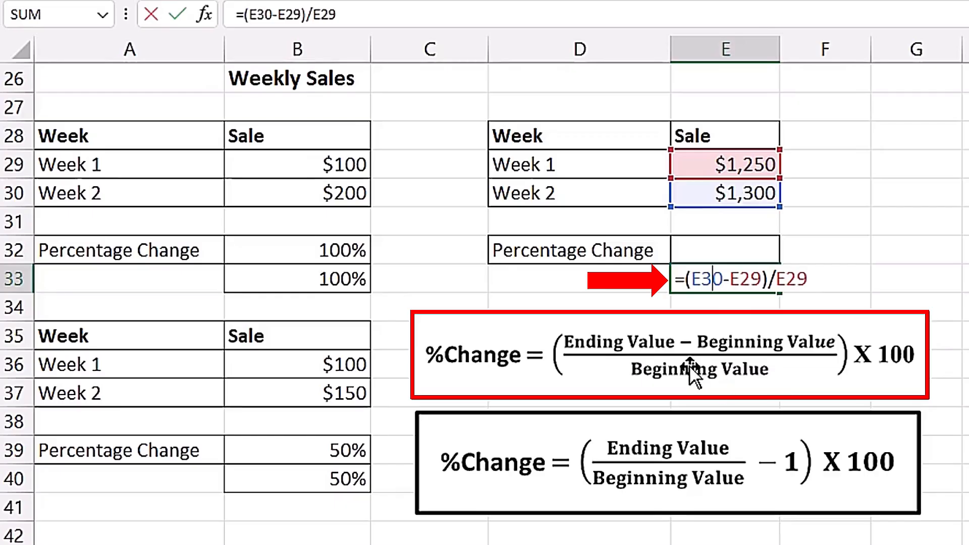
{"action": "key", "text": "Escape"}
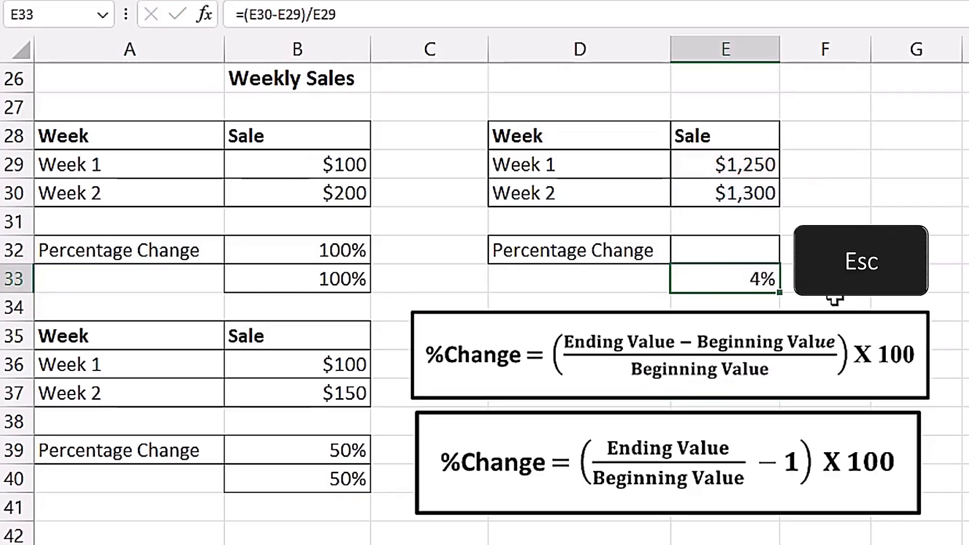
{"action": "left_click", "coordinate": [745, 249]}
{"action": "type", "text": "="}
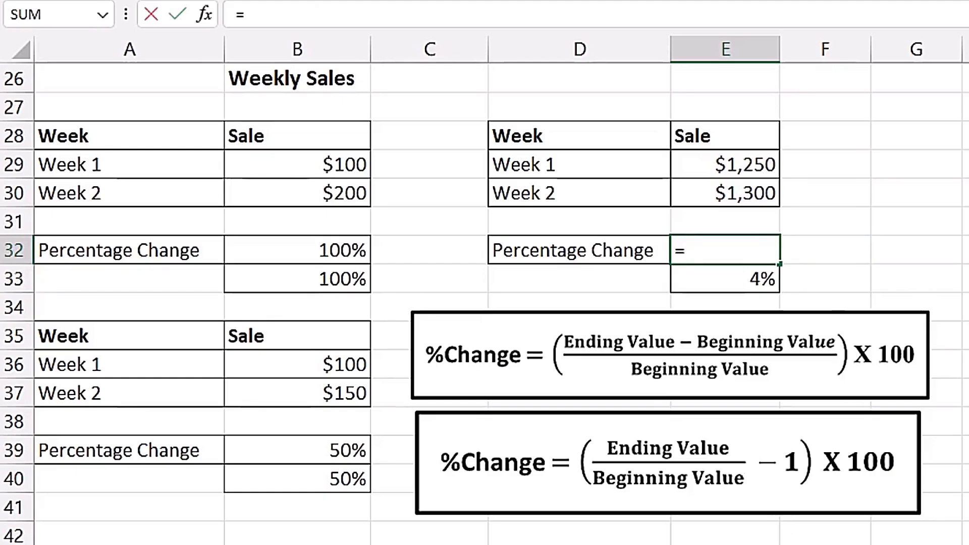
{"action": "left_click", "coordinate": [749, 193]}
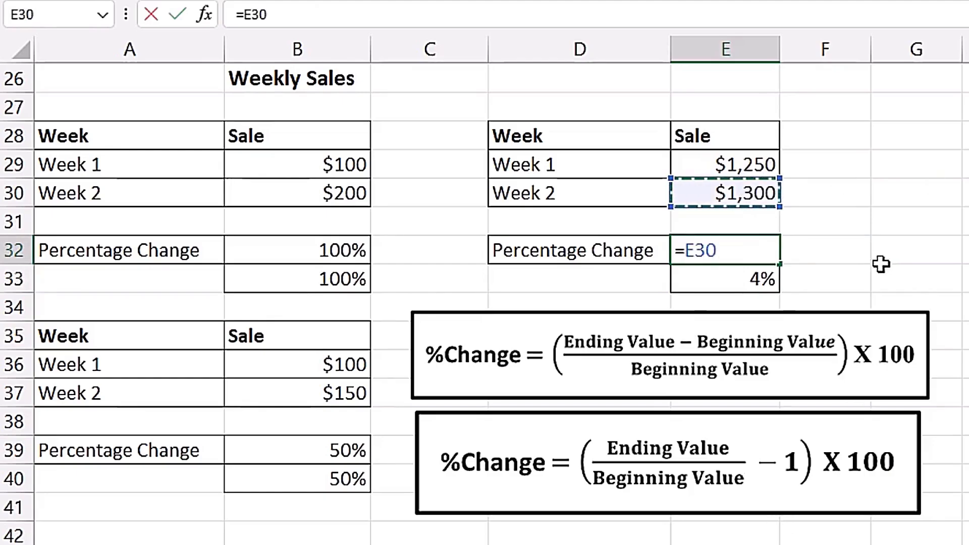
{"action": "type", "text": "/"}
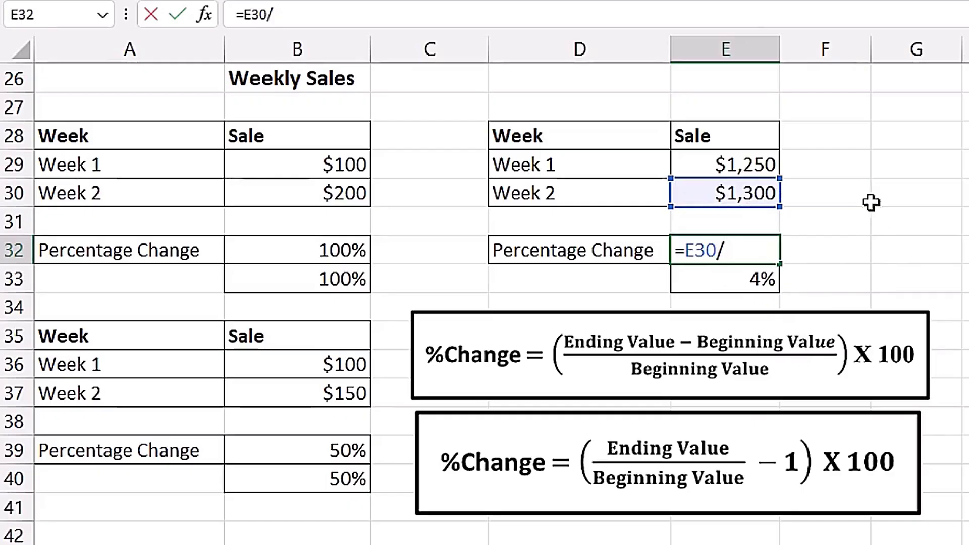
{"action": "left_click", "coordinate": [754, 165]}
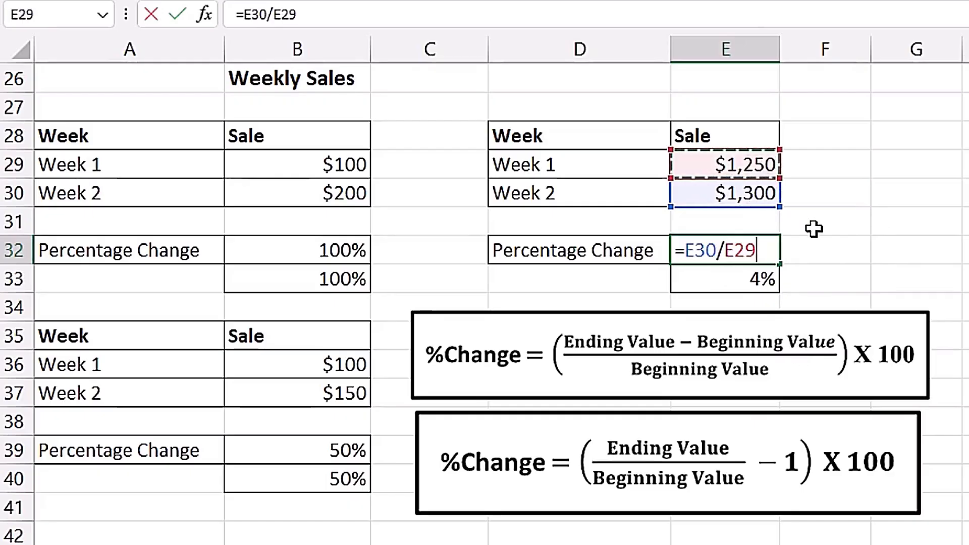
{"action": "type", "text": "-1"}
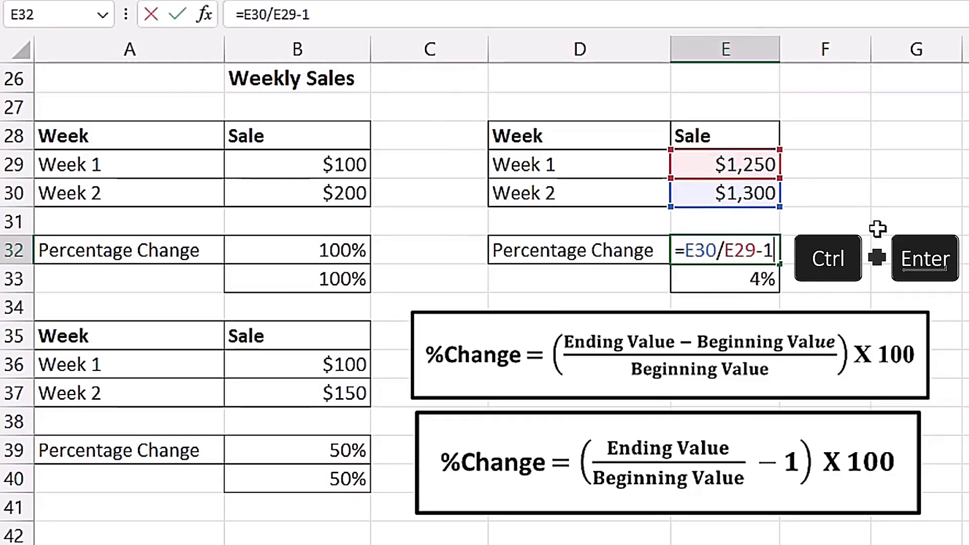
{"action": "key", "text": "ctrl+Return"}
{"action": "key", "text": "ctrl+shift+5"}
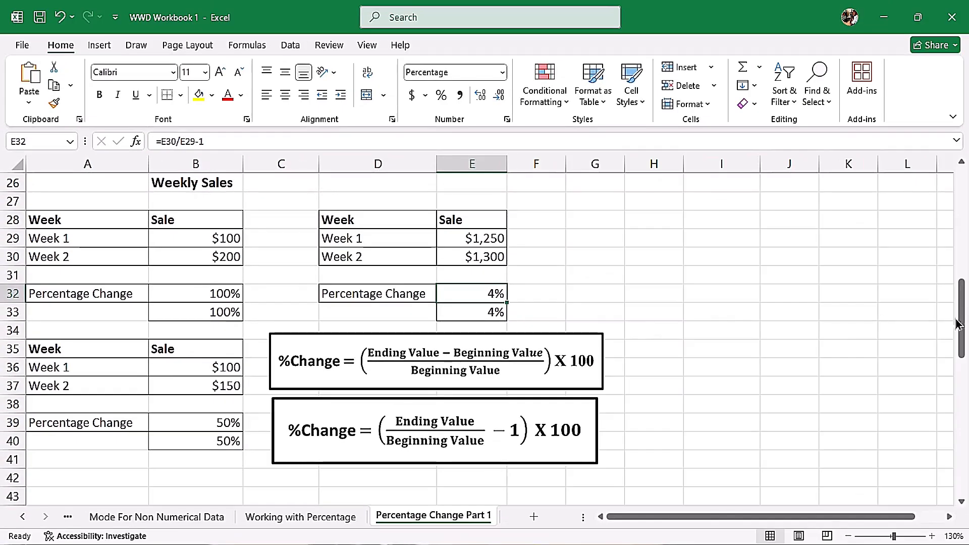
In the Percentage Decrease section, calculate the first table's change in B50 with =(B48-B47)/B47 and format it as a percentage.
{"action": "left_click_drag", "start_coordinate": [957, 323], "coordinate": [958, 401]}
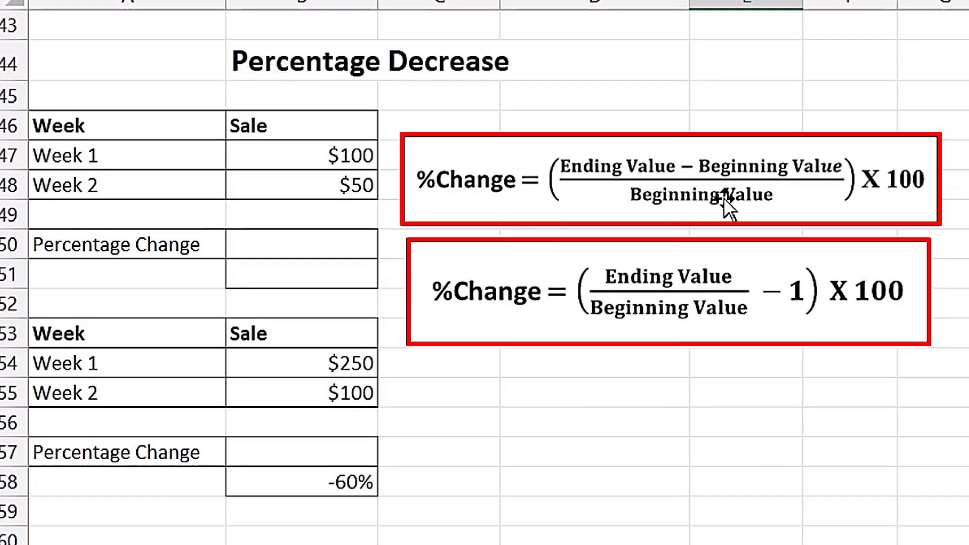
{"action": "left_click", "coordinate": [335, 249]}
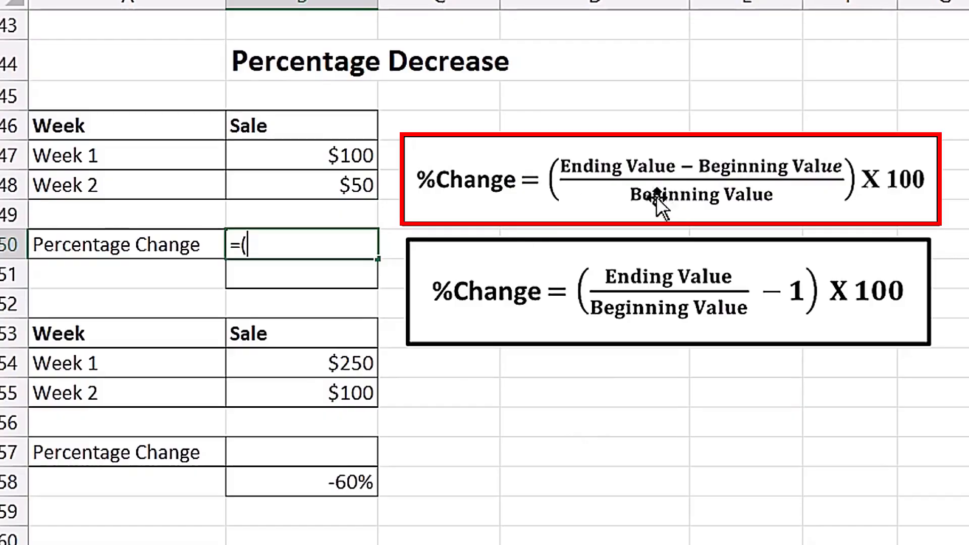
{"action": "left_click", "coordinate": [330, 182]}
{"action": "type", "text": "-"}
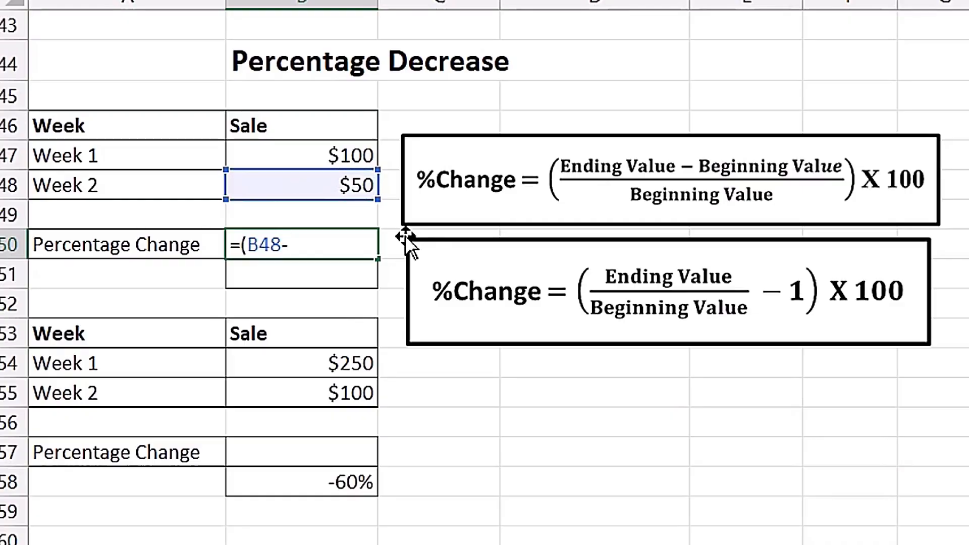
{"action": "left_click", "coordinate": [321, 159]}
{"action": "type", "text": ")/"}
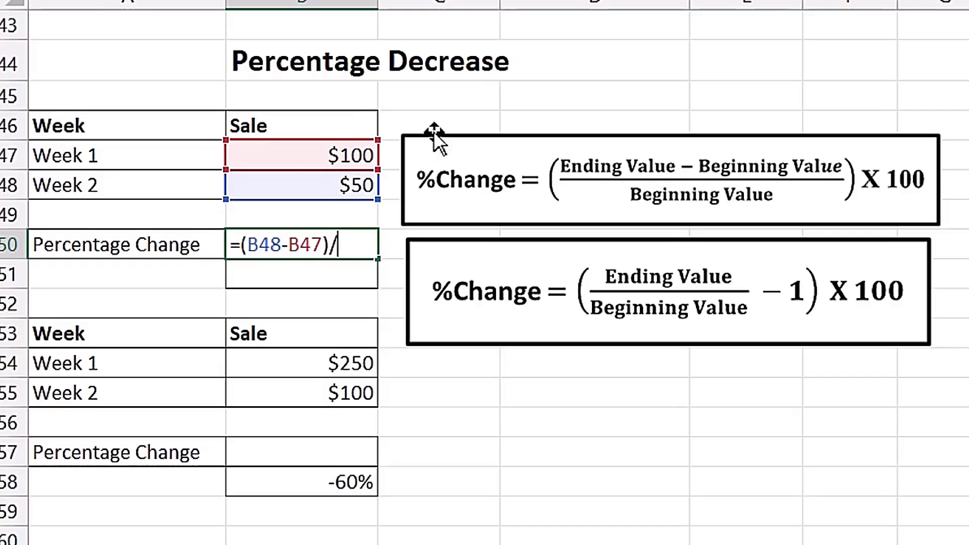
{"action": "left_click", "coordinate": [308, 150]}
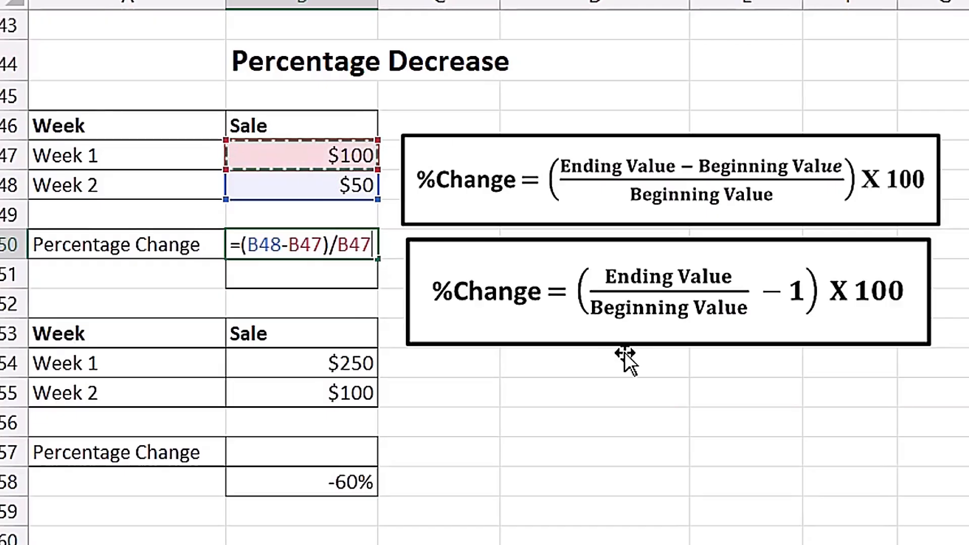
{"action": "key", "text": "ctrl+Return"}
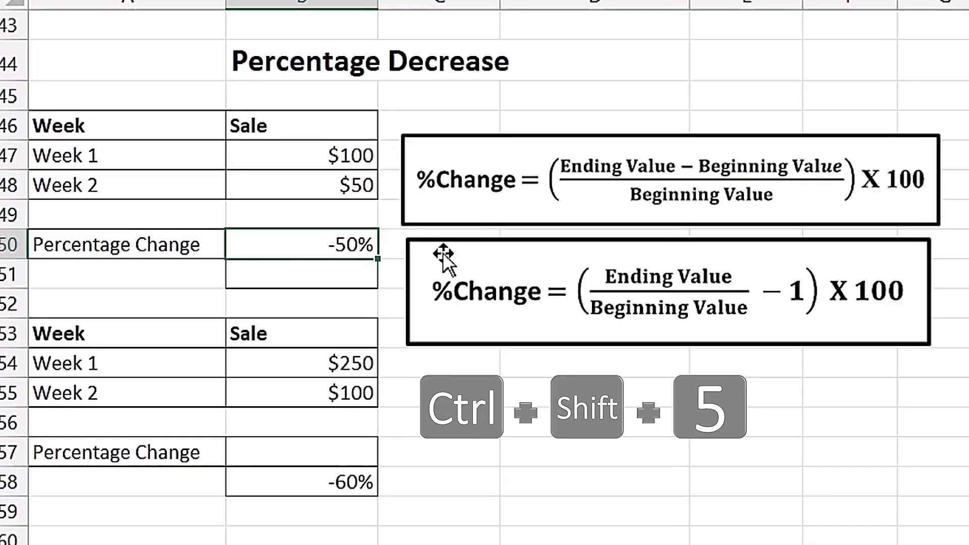
Enter the alternative formula =B48/B47-1 in B51 and format the cell as a percentage.
{"action": "left_click", "coordinate": [343, 275]}
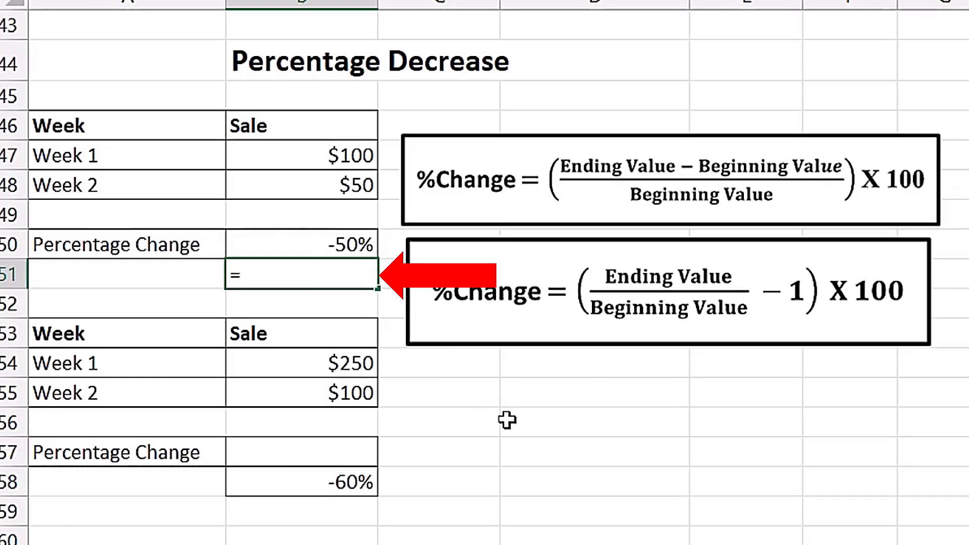
{"action": "type", "text": "="}
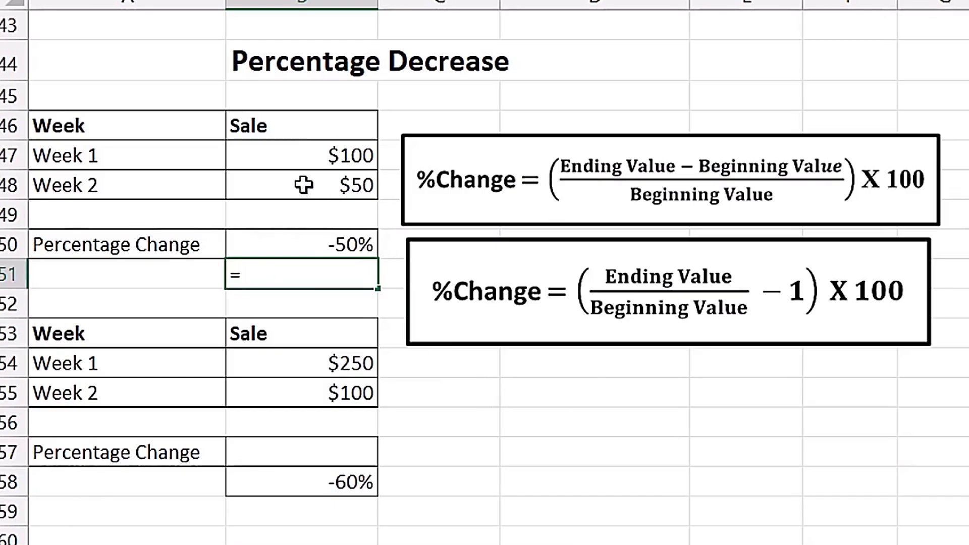
{"action": "left_click", "coordinate": [304, 185]}
{"action": "type", "text": "/"}
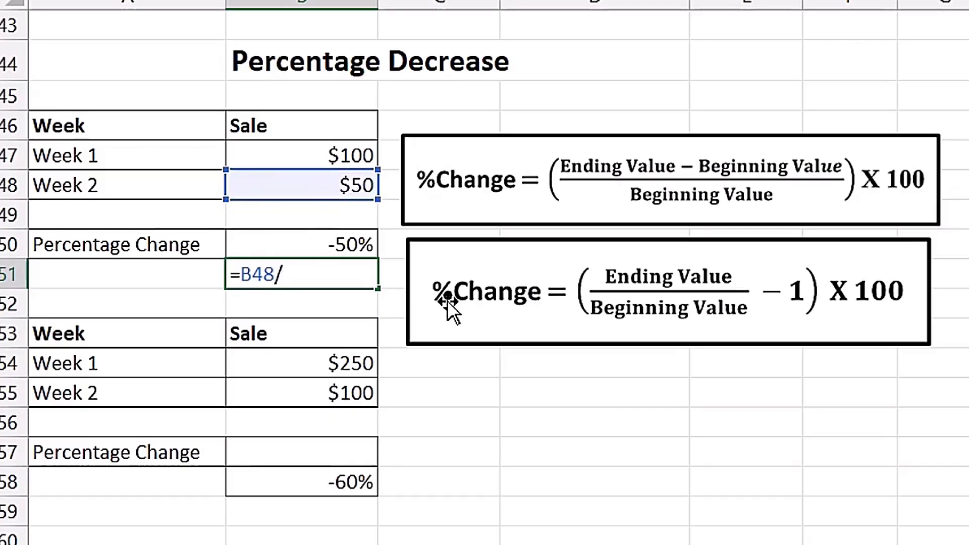
{"action": "left_click", "coordinate": [359, 155]}
{"action": "type", "text": "-1"}
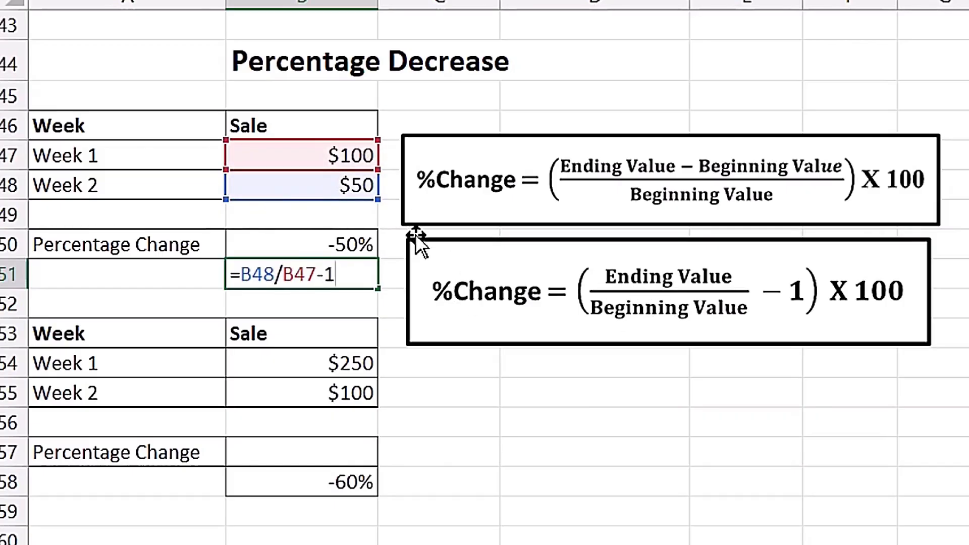
{"action": "key", "text": "ctrl+Return"}
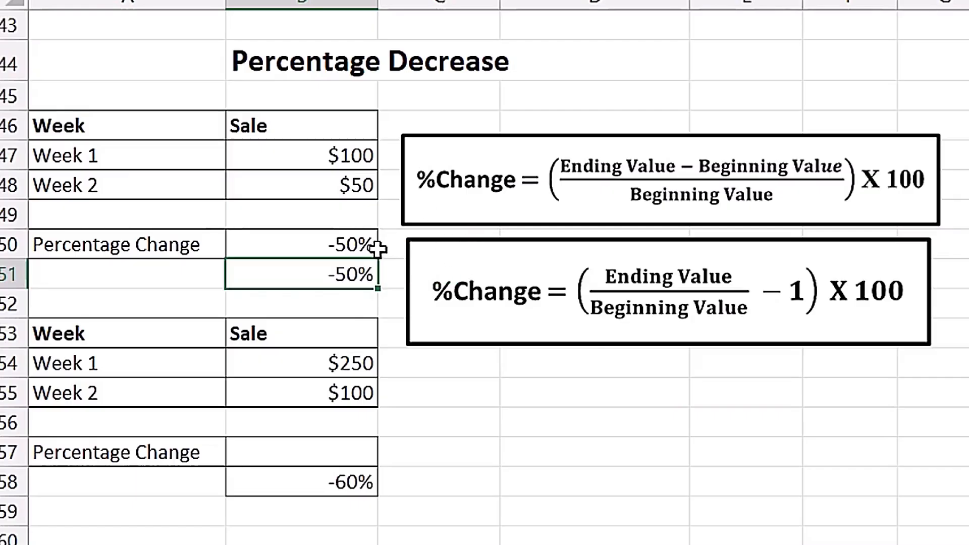
Check the existing formula in B58, and enter =B55/B54-1 in B57 with percentage formatting.
{"action": "double_click", "coordinate": [309, 494]}
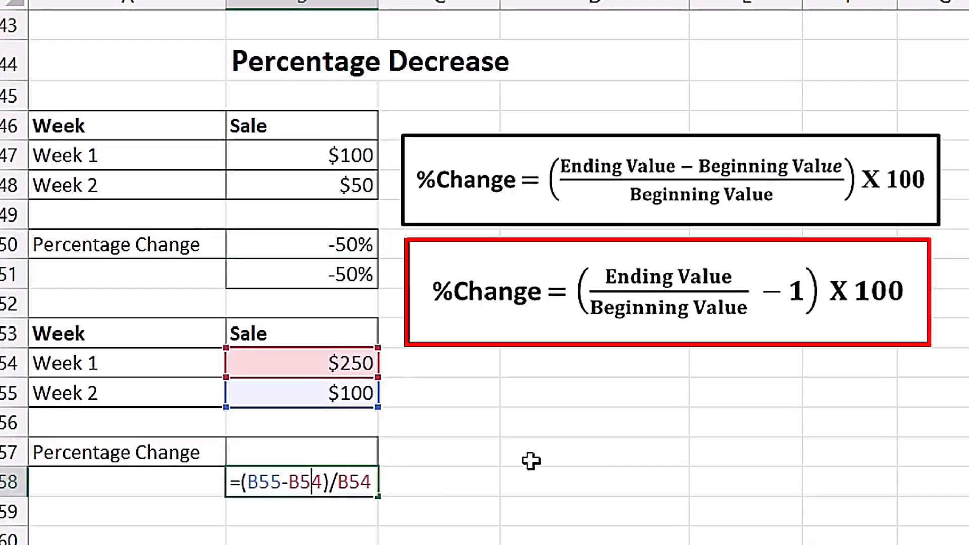
{"action": "key", "text": "Escape"}
{"action": "left_click", "coordinate": [323, 449]}
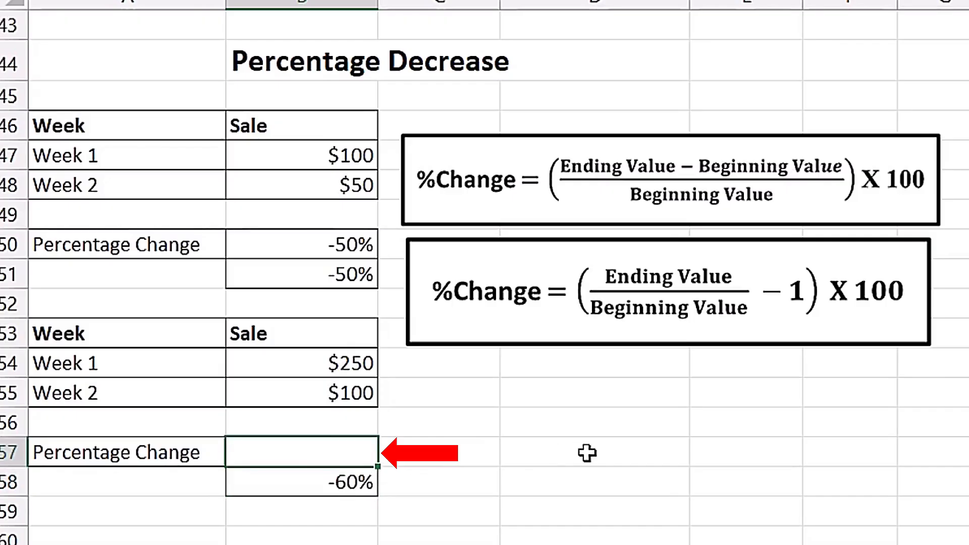
{"action": "type", "text": "="}
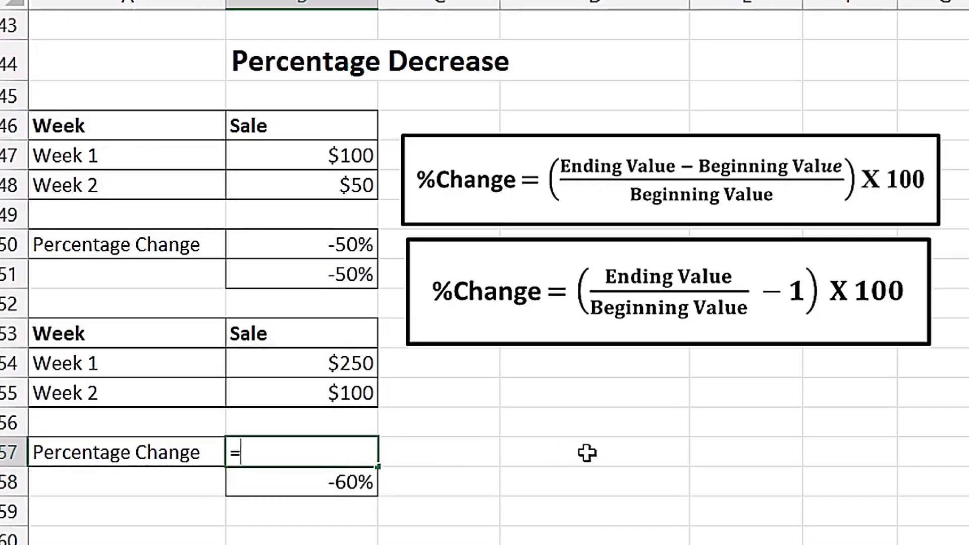
{"action": "left_click", "coordinate": [317, 399]}
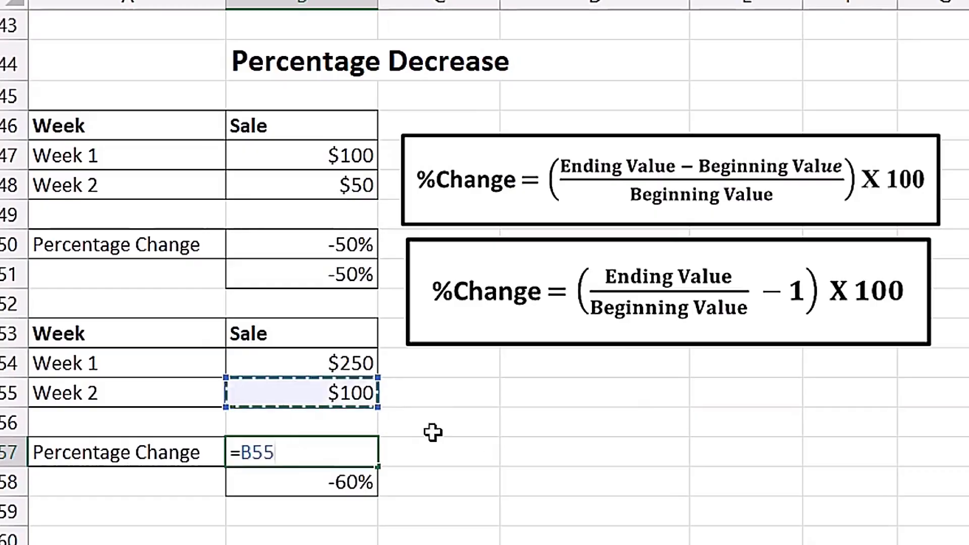
{"action": "type", "text": "/"}
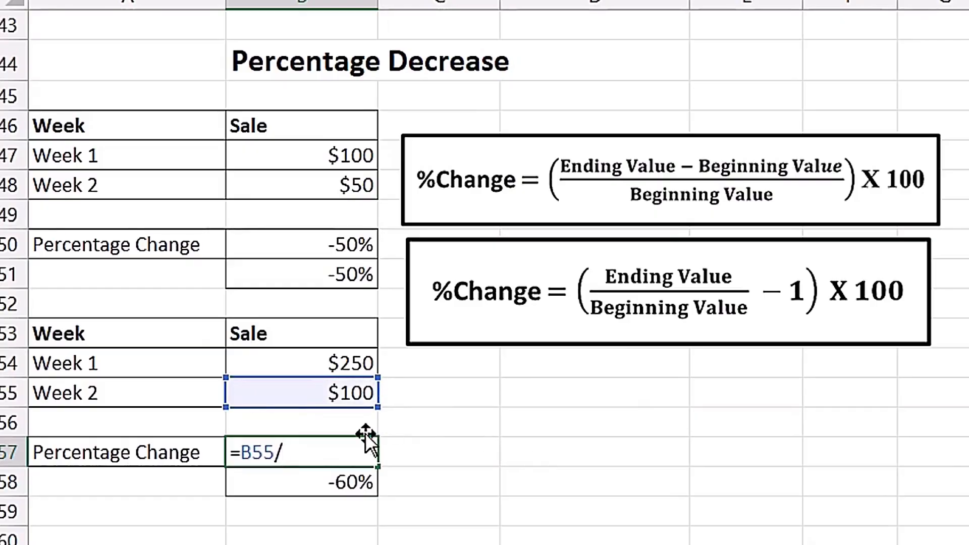
{"action": "left_click", "coordinate": [332, 363]}
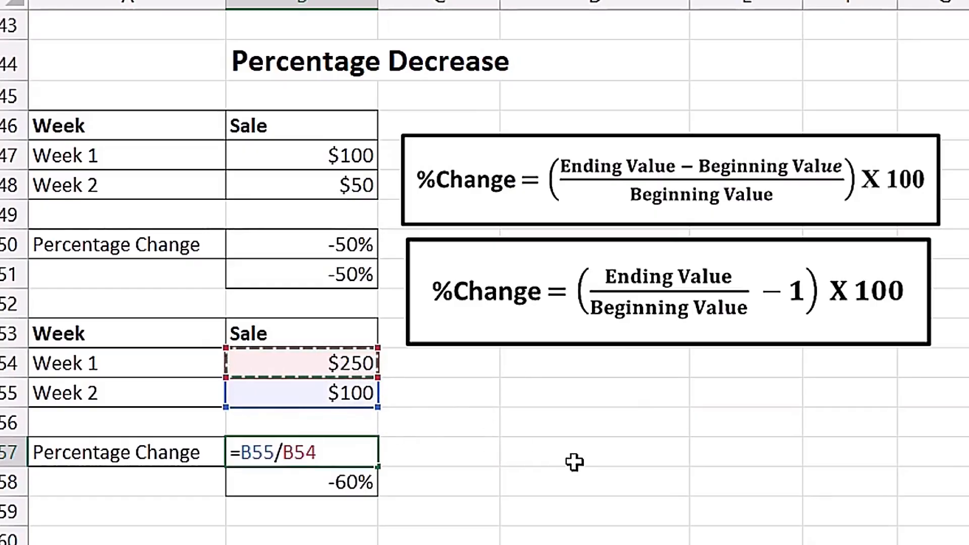
{"action": "type", "text": "-1"}
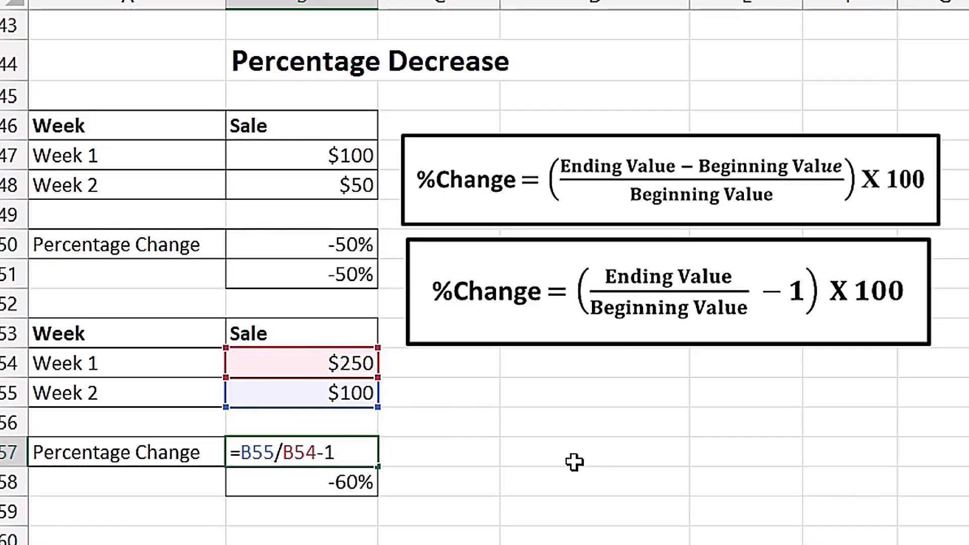
{"action": "key", "text": "ctrl+Return"}
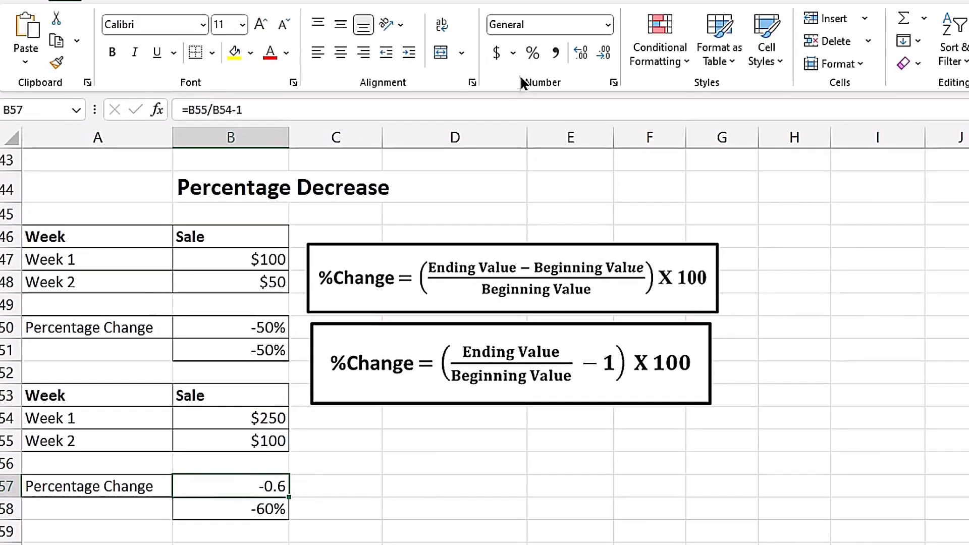
{"action": "left_click", "coordinate": [532, 52]}
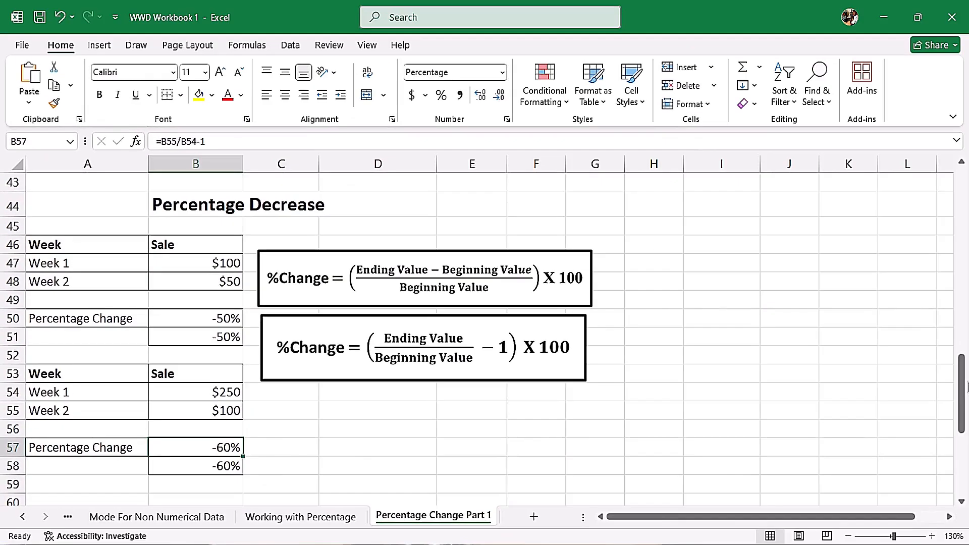
In the Population of Lagos table, calculate the 2021 change in C65 with =(B65-B64)/B64 and format it as a percentage.
{"action": "left_click_drag", "start_coordinate": [952, 370], "coordinate": [966, 438]}
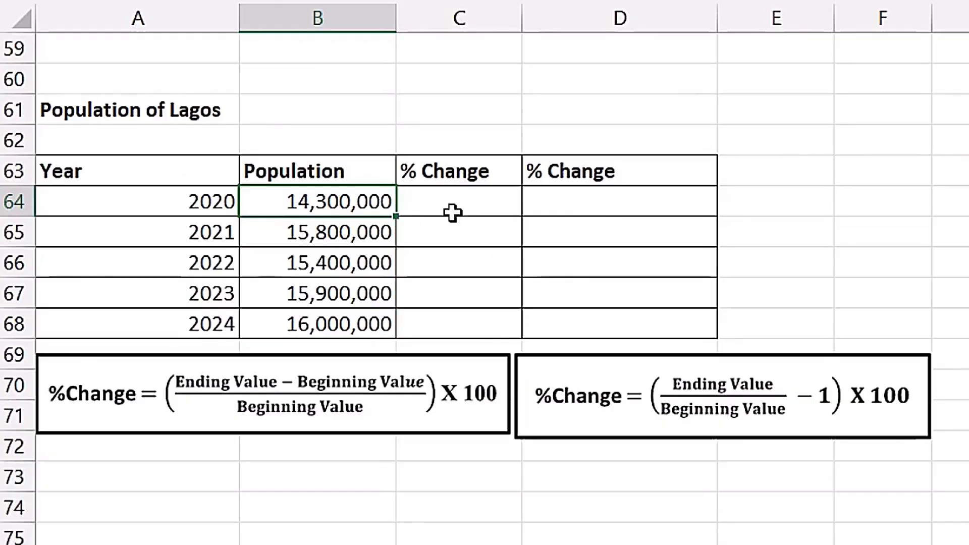
{"action": "left_click_drag", "start_coordinate": [467, 202], "coordinate": [570, 203]}
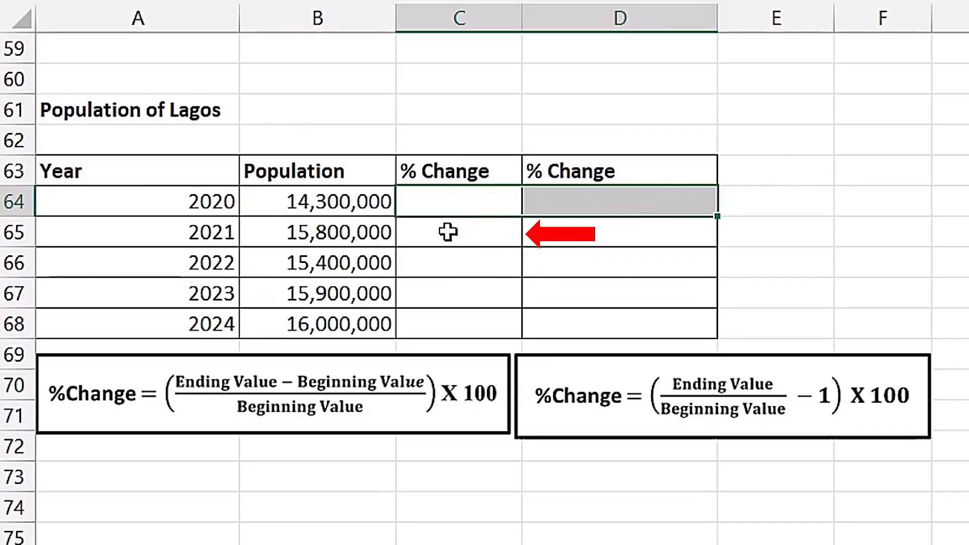
{"action": "left_click", "coordinate": [462, 239]}
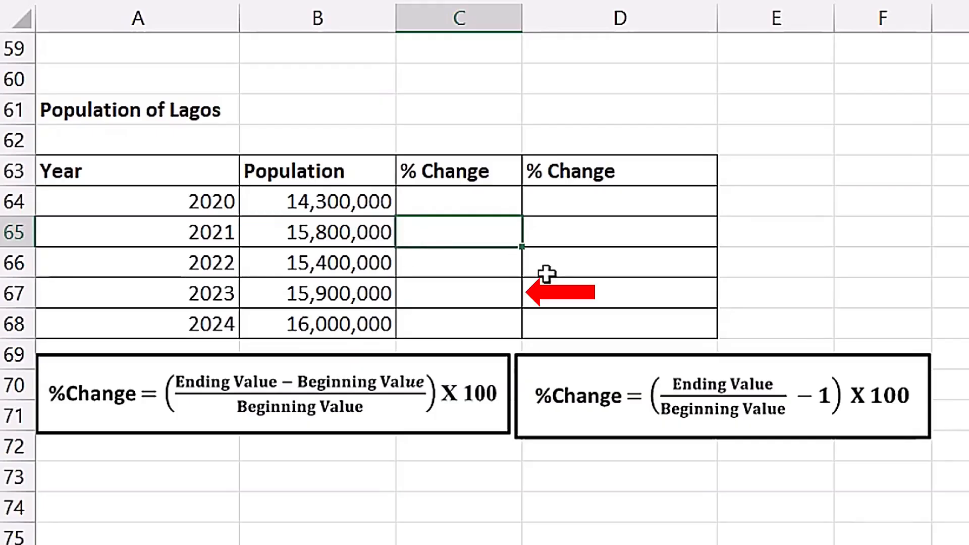
{"action": "left_click", "coordinate": [454, 288]}
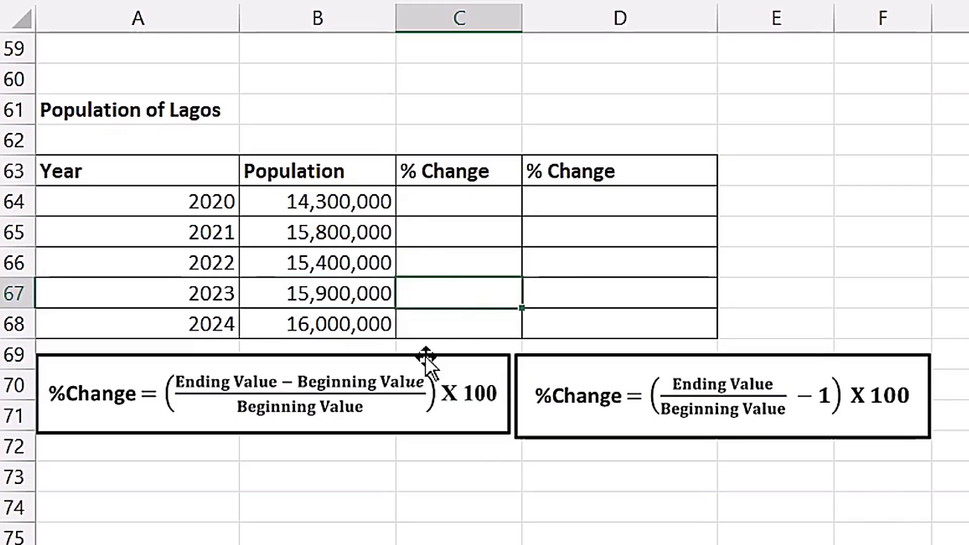
{"action": "left_click", "coordinate": [456, 240]}
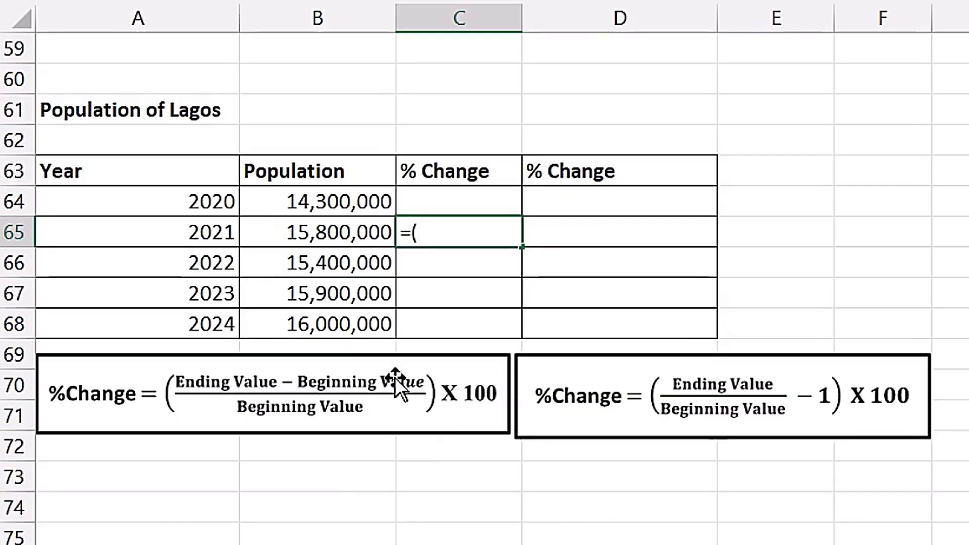
{"action": "left_click", "coordinate": [346, 232]}
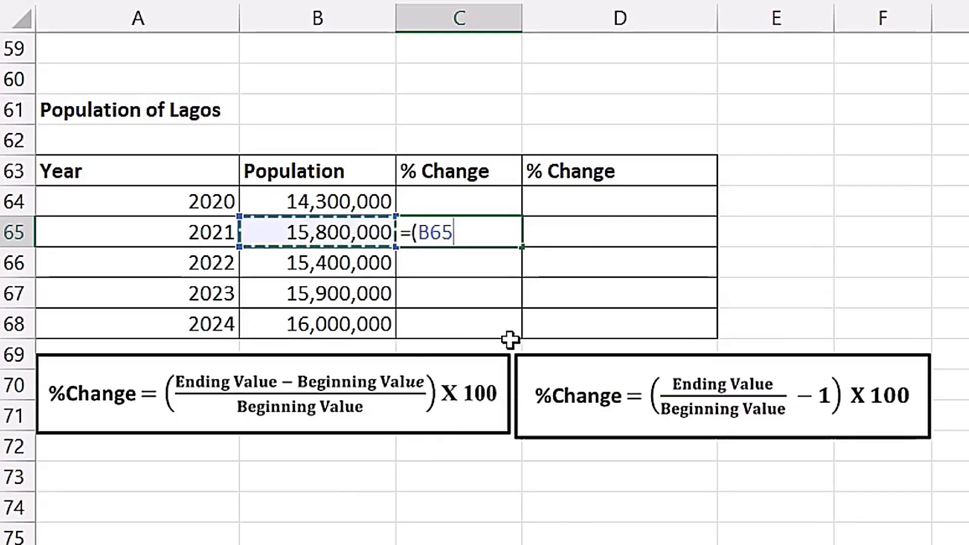
{"action": "type", "text": "-"}
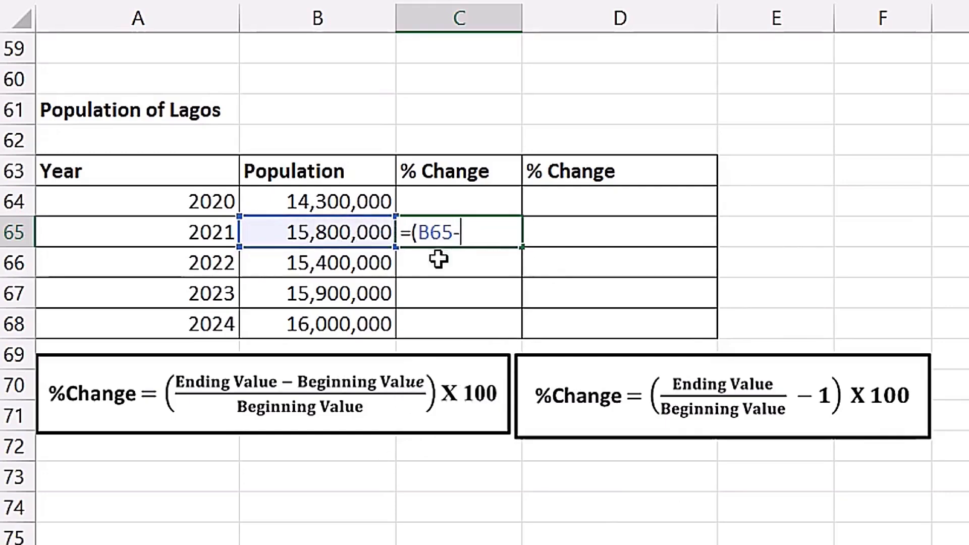
{"action": "left_click", "coordinate": [359, 204]}
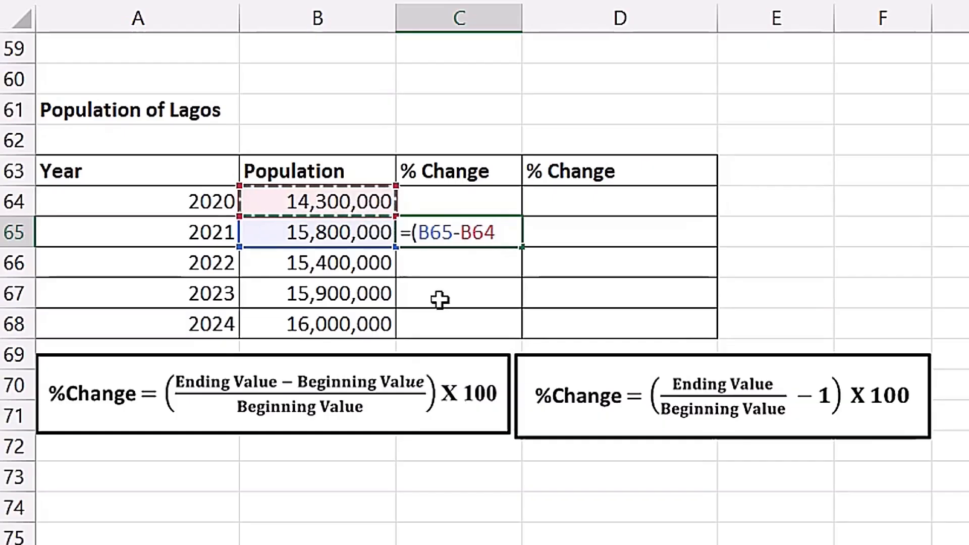
{"action": "type", "text": ")"}
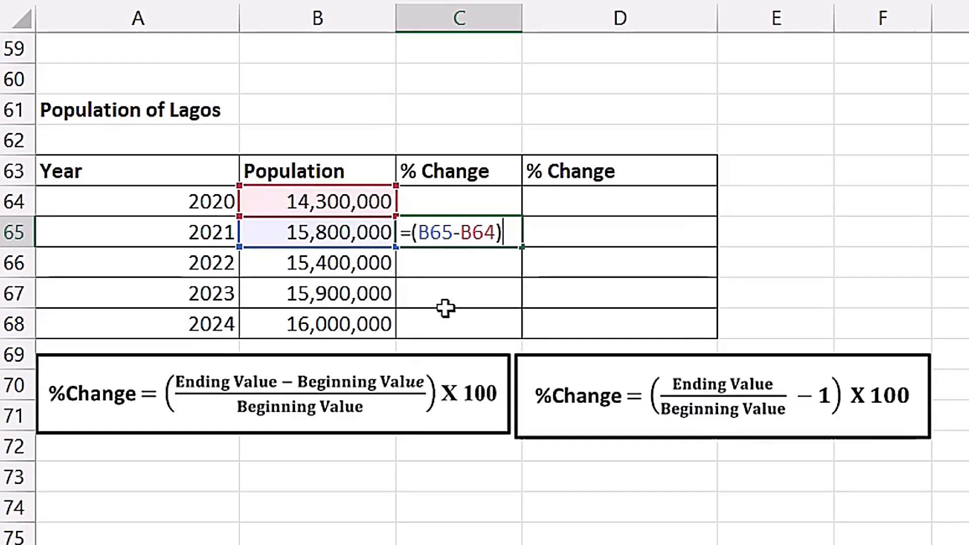
{"action": "type", "text": "/"}
{"action": "left_click", "coordinate": [320, 198]}
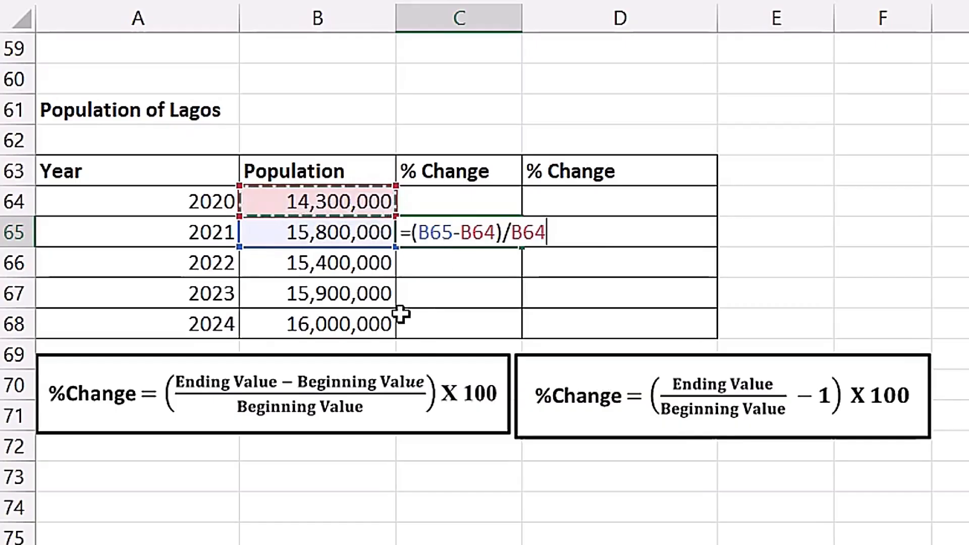
{"action": "key", "text": "ctrl+Return"}
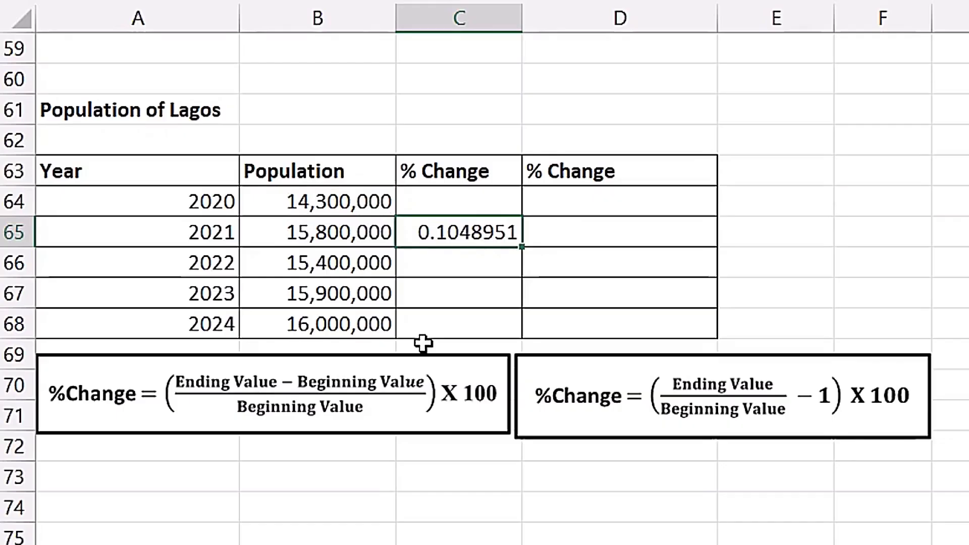
{"action": "key", "text": "ctrl+shift+5"}
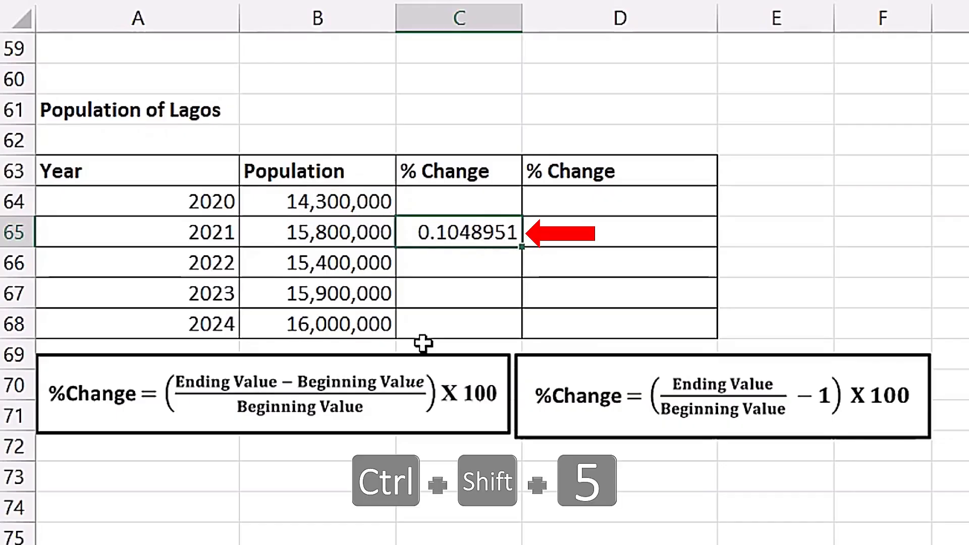
Fill the percentage change formula from C65 down to C68 and inspect the copied formula in C68.
{"action": "double_click", "coordinate": [472, 233]}
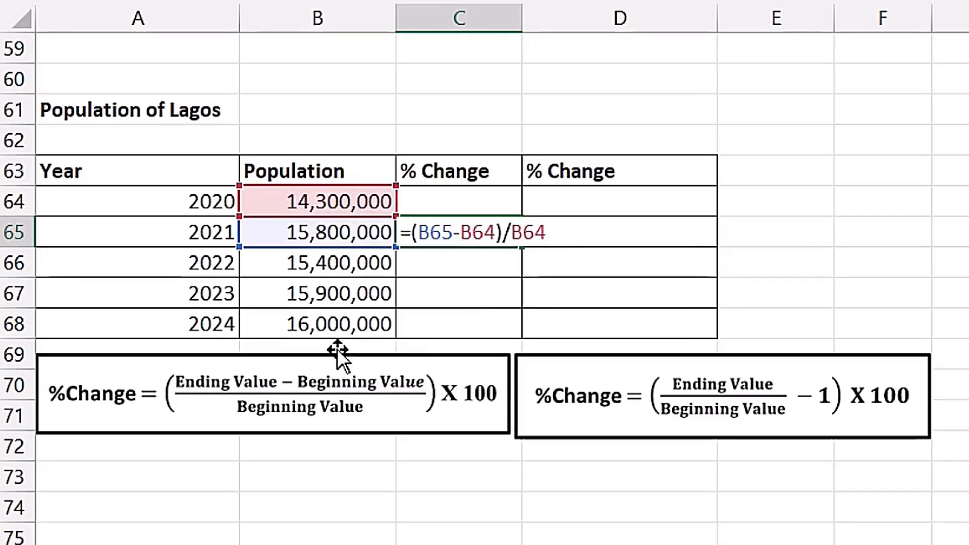
{"action": "key", "text": "Escape"}
{"action": "left_click_drag", "start_coordinate": [527, 245], "coordinate": [531, 333]}
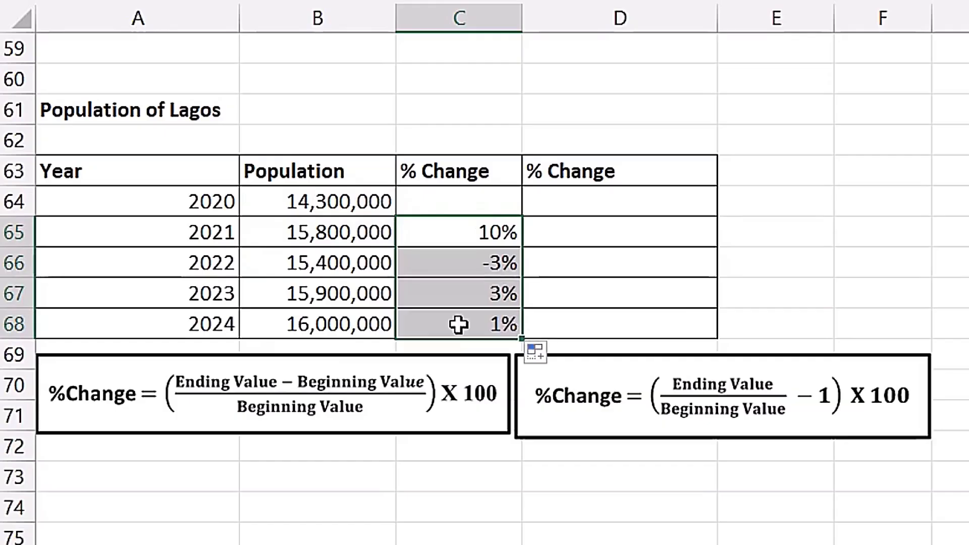
{"action": "left_click", "coordinate": [458, 325]}
{"action": "double_click", "coordinate": [458, 324]}
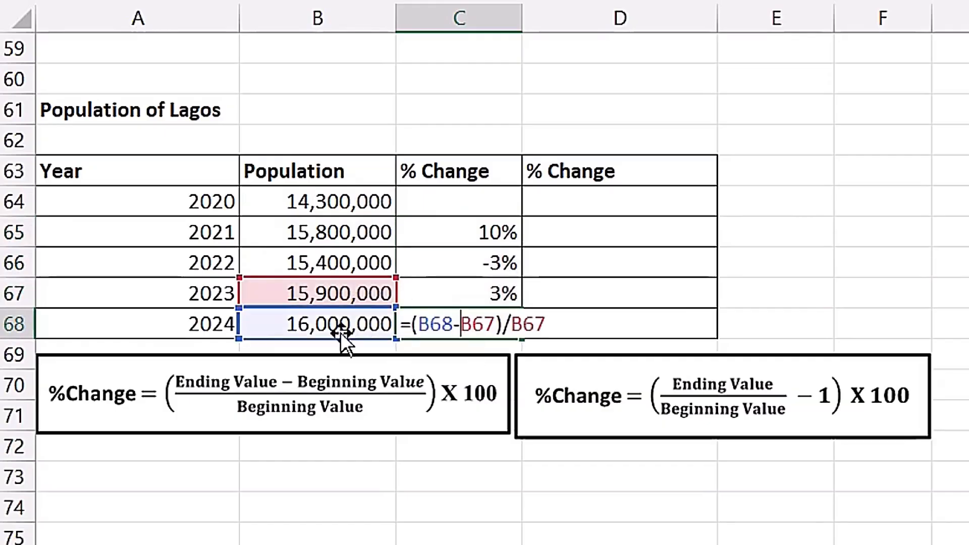
In the Population of Lagos table, calculate the 2021 change in D65 with the alternative formula =B65/B64-1.
{"action": "key", "text": "Escape"}
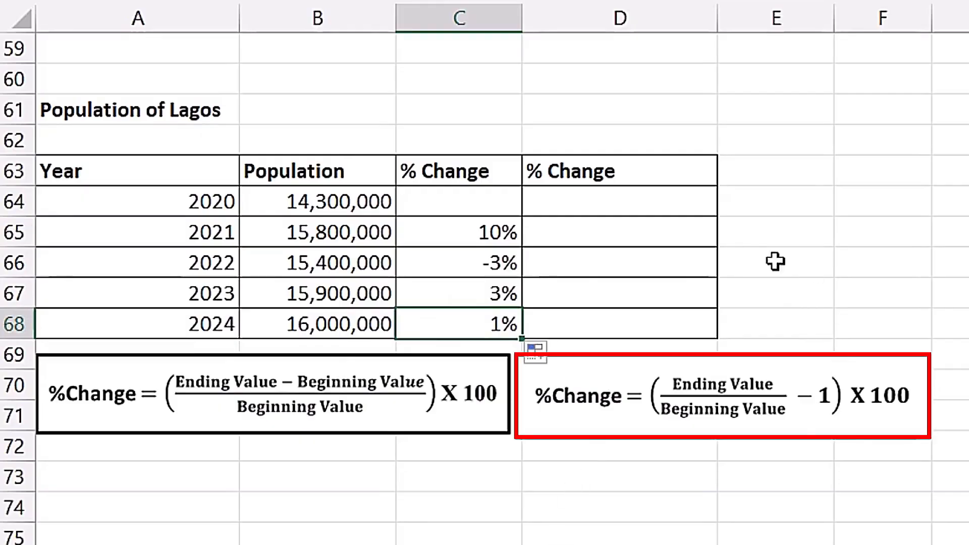
{"action": "left_click", "coordinate": [607, 235]}
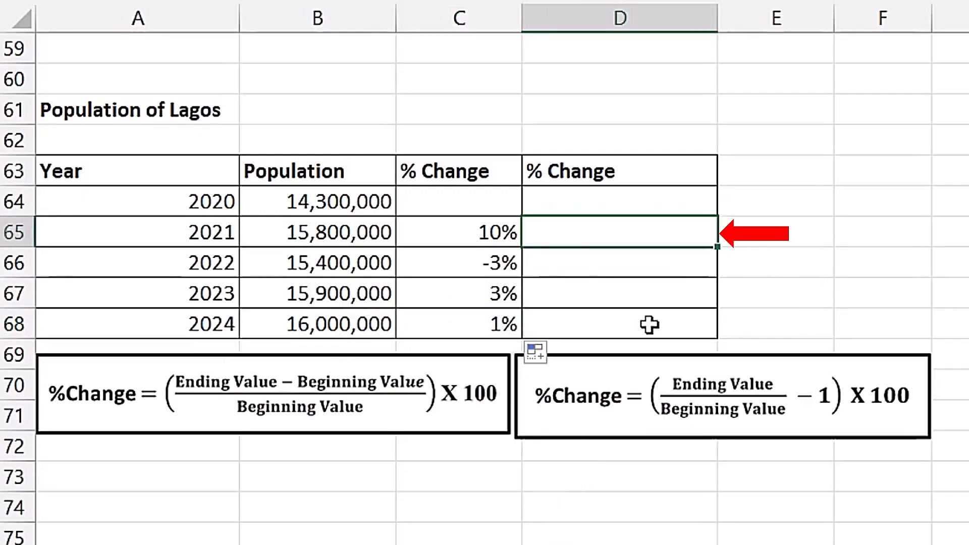
{"action": "type", "text": "="}
{"action": "left_click", "coordinate": [362, 238]}
{"action": "type", "text": "/"}
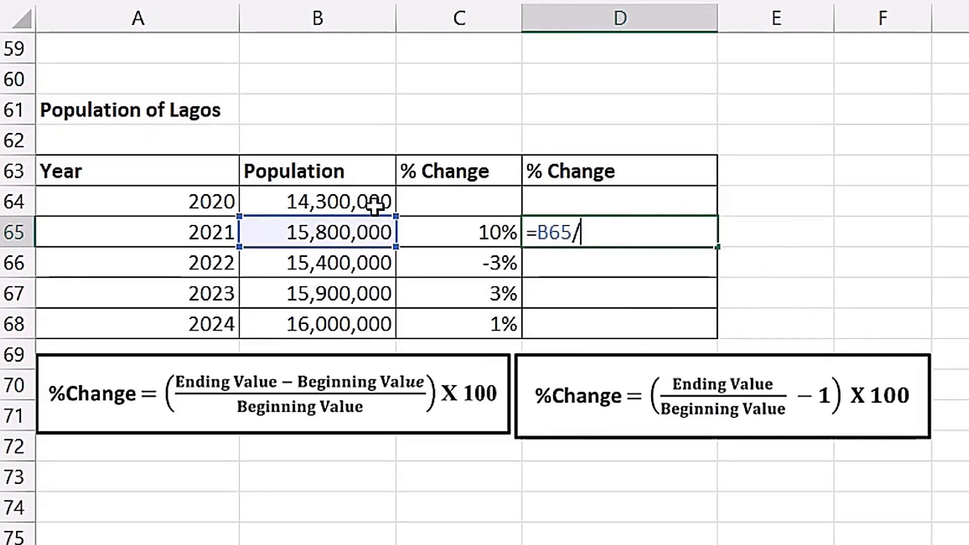
{"action": "left_click", "coordinate": [375, 204]}
{"action": "type", "text": "-1"}
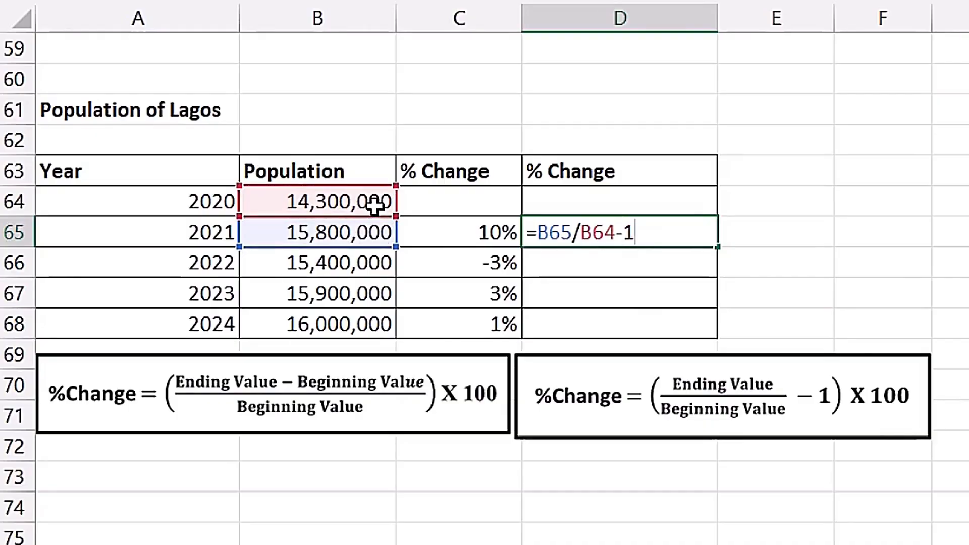
{"action": "key", "text": "ctrl+Return"}
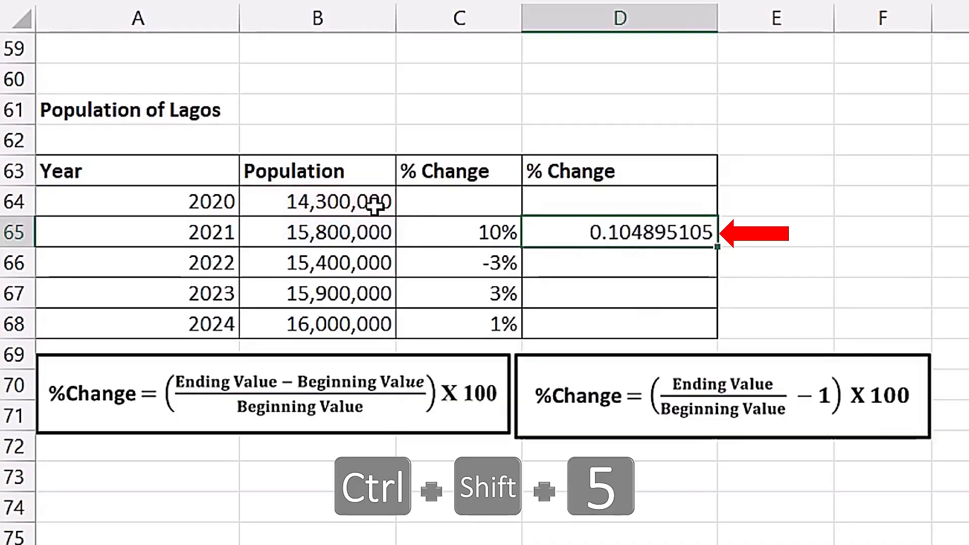
Format D65 as a percentage and fill its formula down through D68.
{"action": "key", "text": "ctrl+shift+5"}
{"action": "left_click_drag", "start_coordinate": [705, 310], "coordinate": [701, 323]}
{"action": "left_click", "coordinate": [626, 334]}
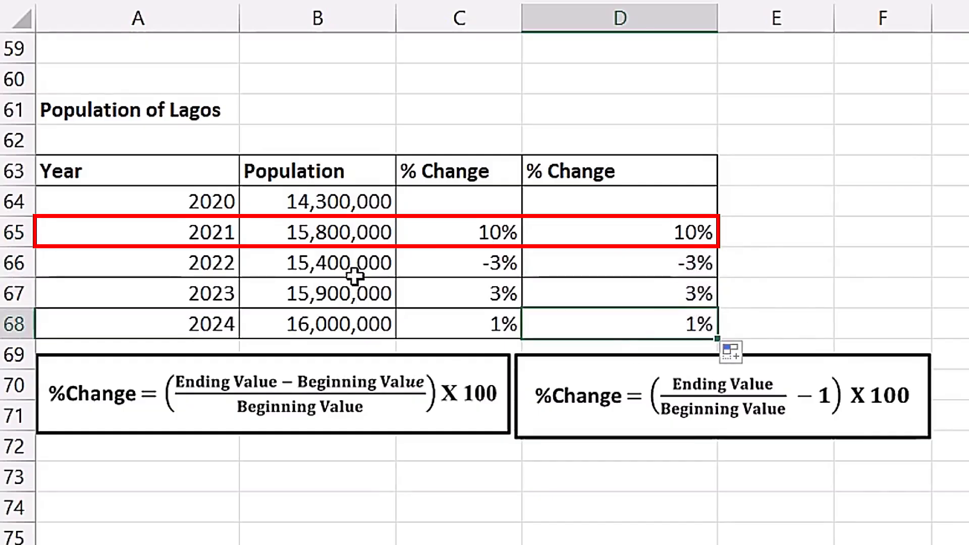